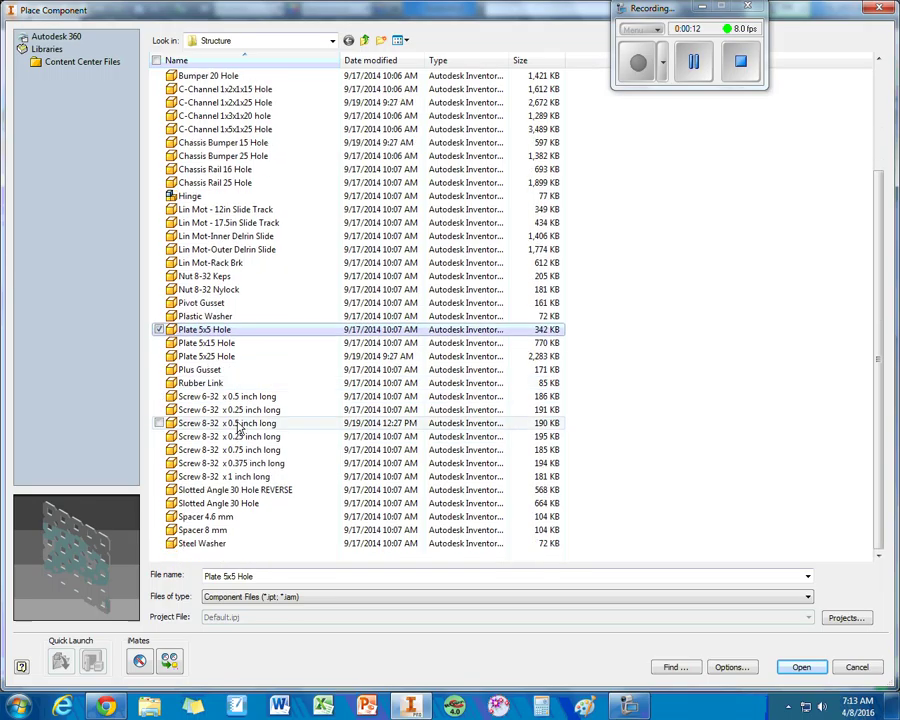
Choose the Screw 8-32 x 0.5 inch long part from the Structure folder as the component for placement.
left_click(215, 396)
left_click(211, 424)
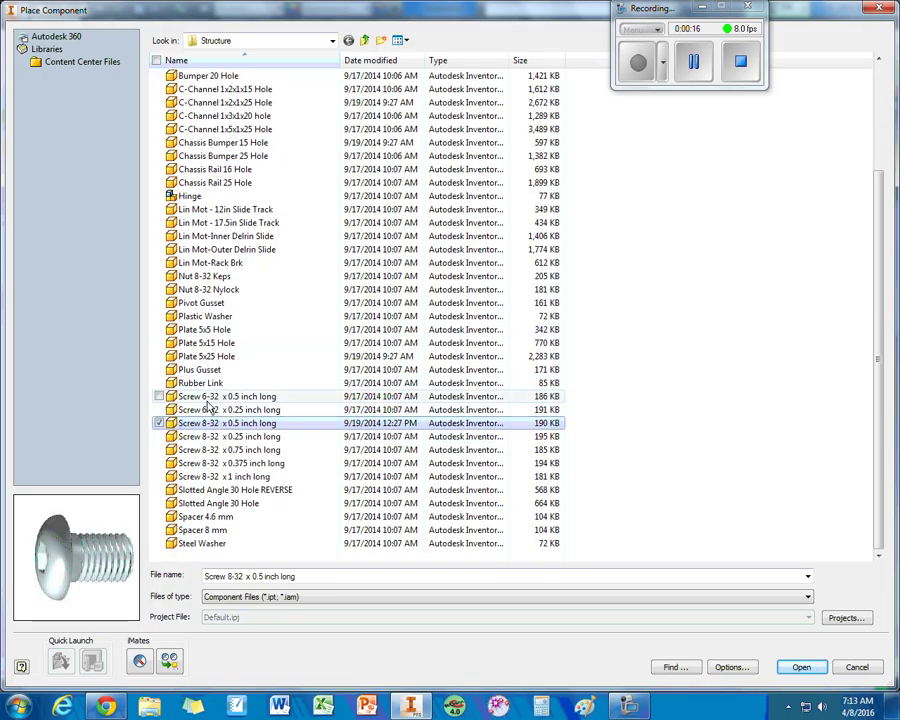
left_click(216, 399)
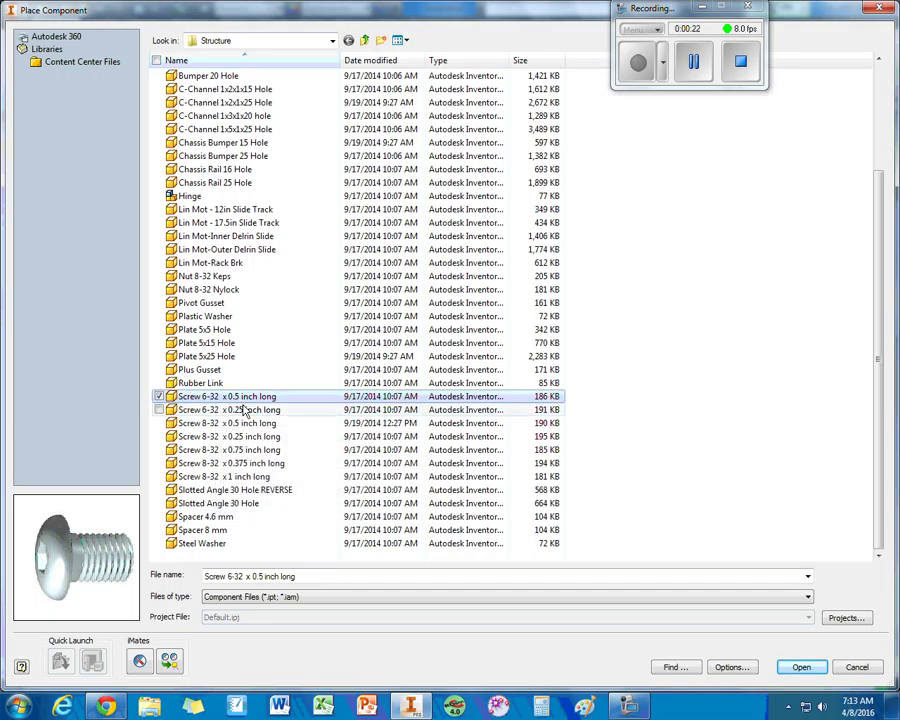
left_click(225, 424)
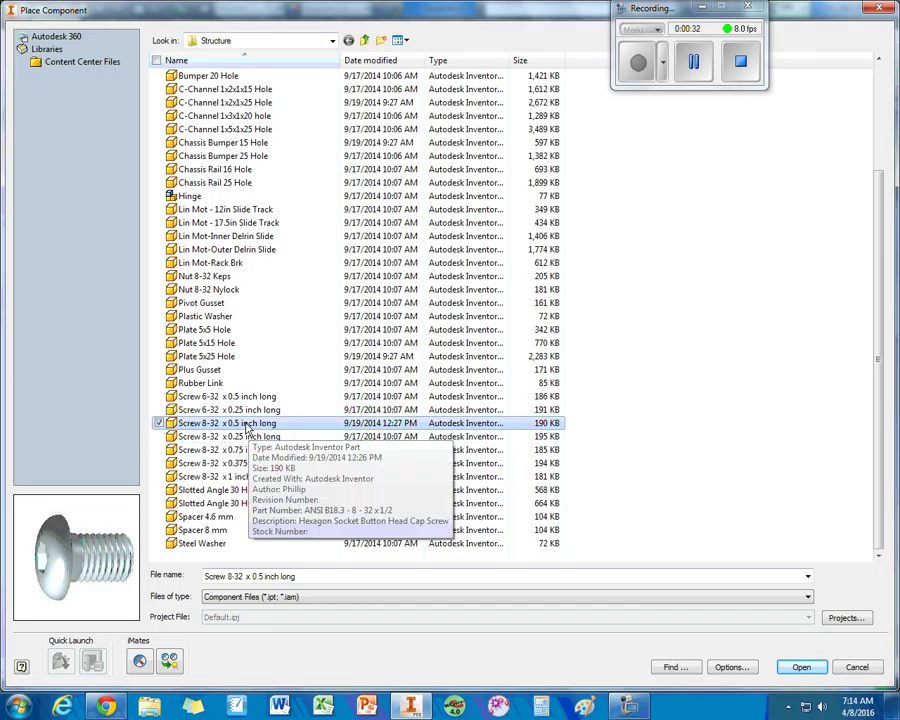
left_click(247, 426)
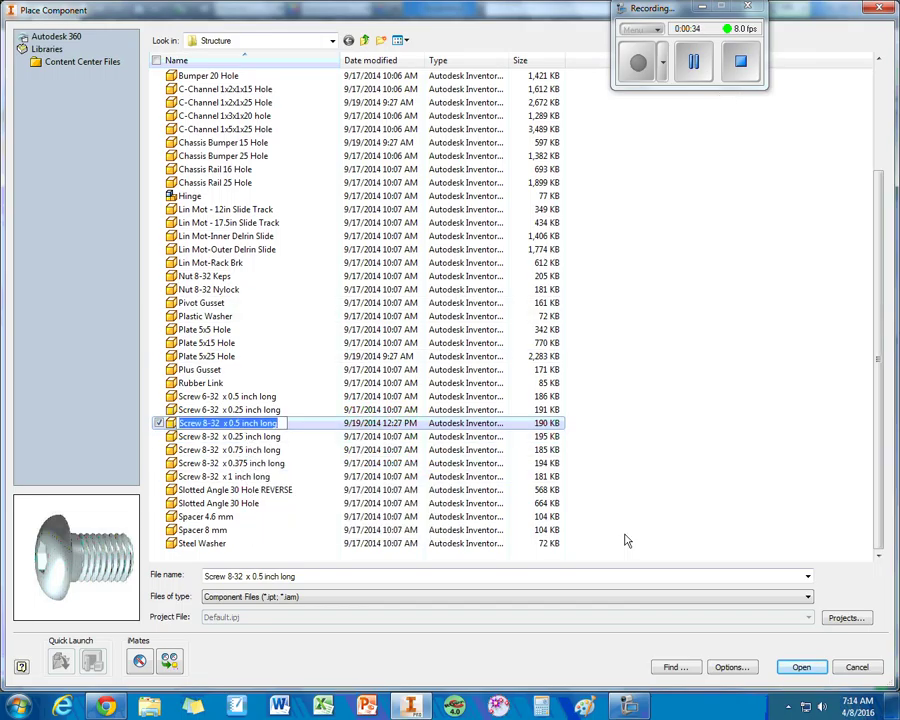
left_click(798, 667)
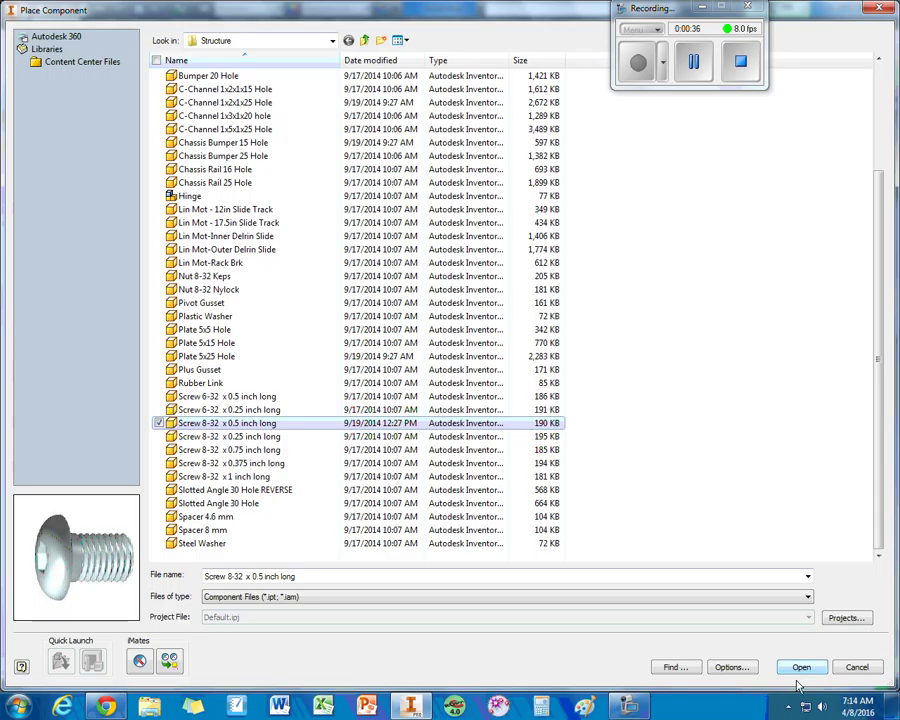
left_click(801, 667)
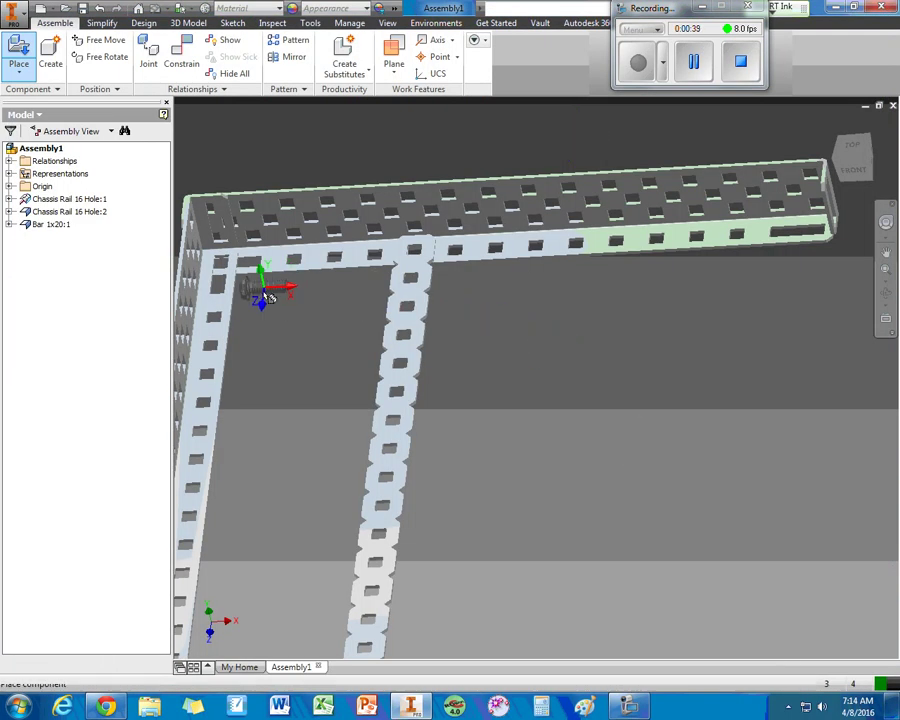
Place two copies of the screw below the horizontal chassis rail, one on each side of the 1x20 bar.
left_click(270, 315)
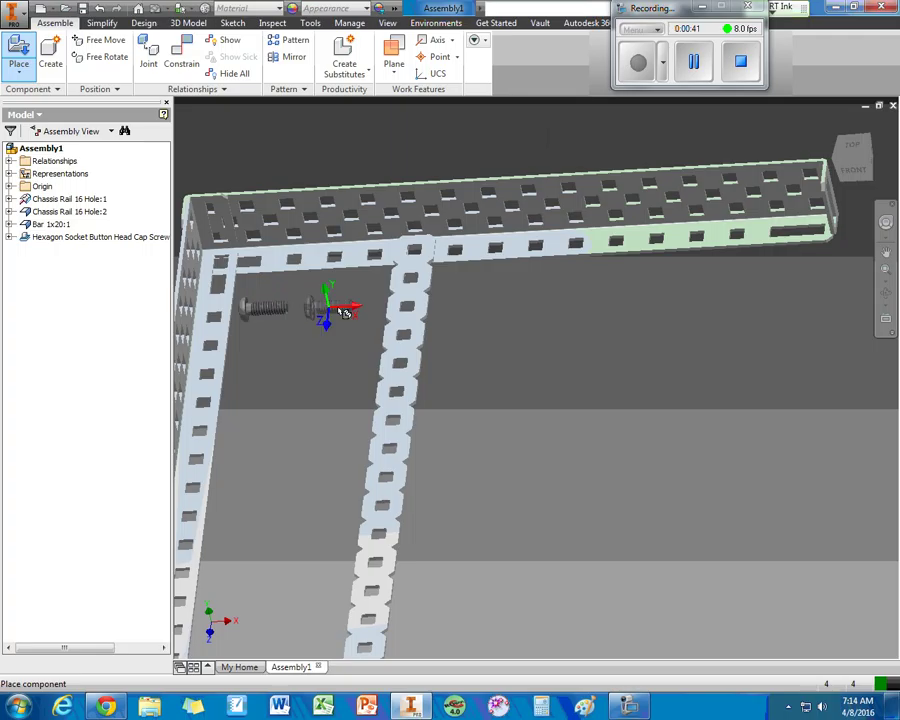
left_click(498, 311)
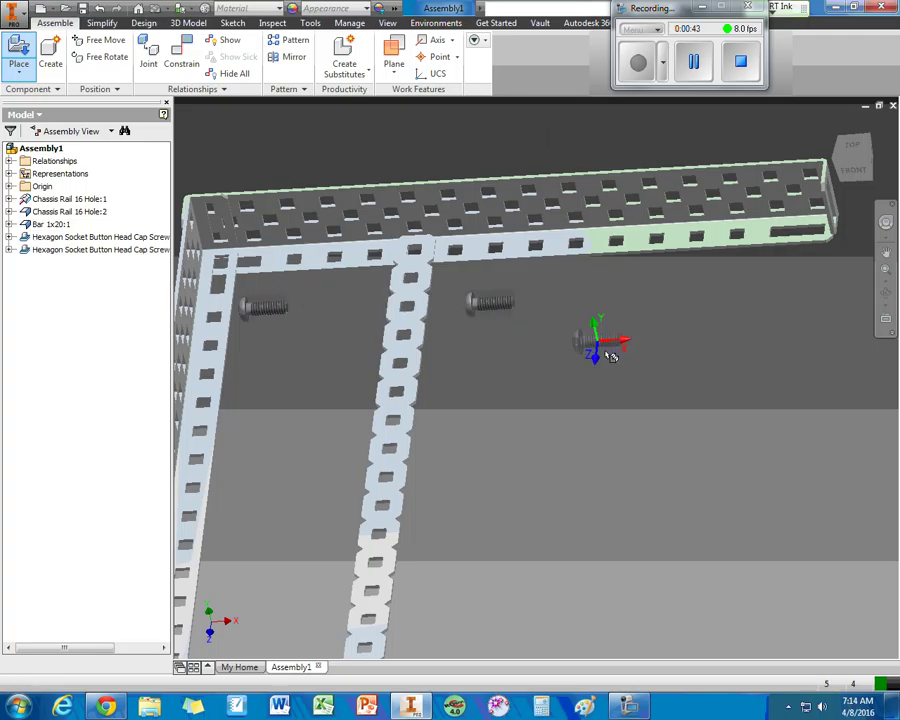
right_click(600, 370)
left_click(669, 369)
Free-rotate the screw on the right side of the bar so its threaded end points out toward the viewer.
scroll(517, 333, "up", 3)
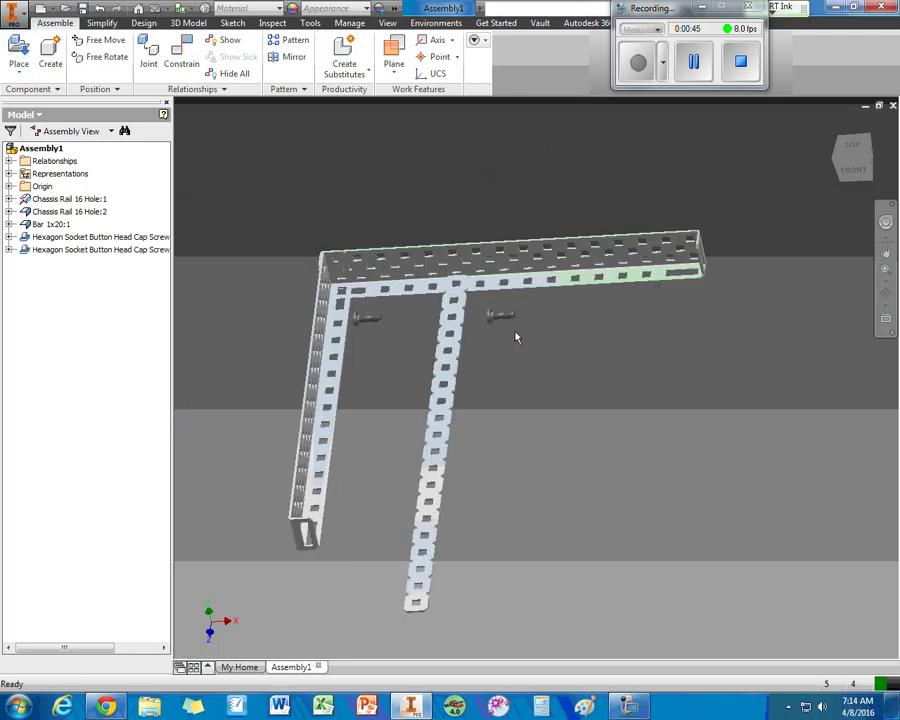
scroll(515, 333, "down", 3)
middle_click_drag(499, 316, 486, 396)
left_click(482, 373)
left_click(100, 57)
left_click_drag(490, 373, 455, 375)
key("Escape")
Free-rotate the screw between the vertical chassis rail and the bar so its threaded end points toward the viewer.
left_click(225, 377)
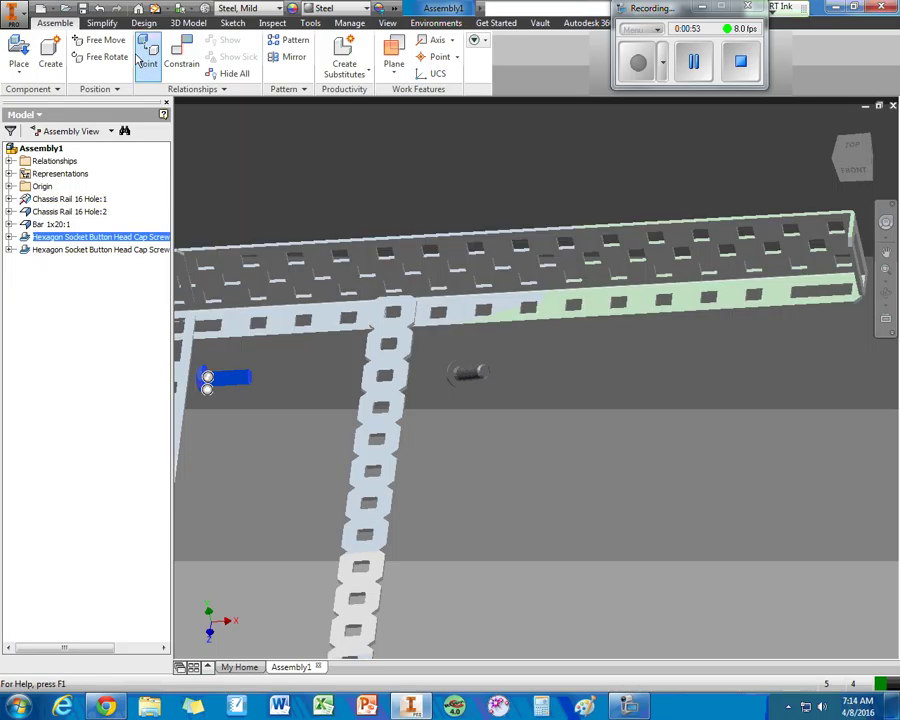
left_click(96, 60)
left_click_drag(246, 387, 207, 396)
key("Escape")
left_click(486, 441)
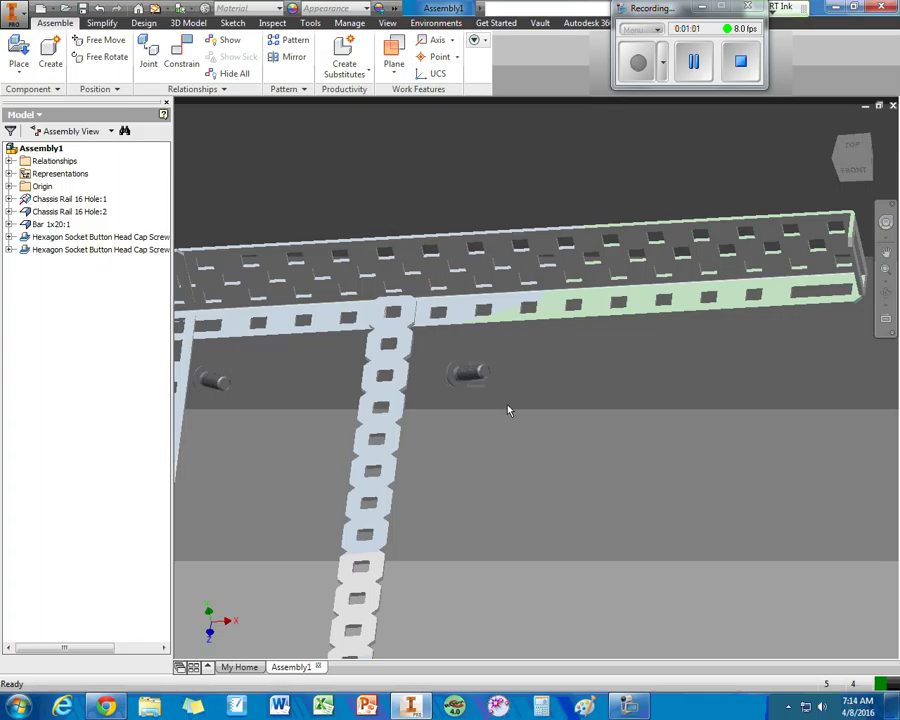
Mate the right screw's head underside to the bar's front face at 0 offset and slide the screw over the bar's end hole.
scroll(509, 417, "up", 3)
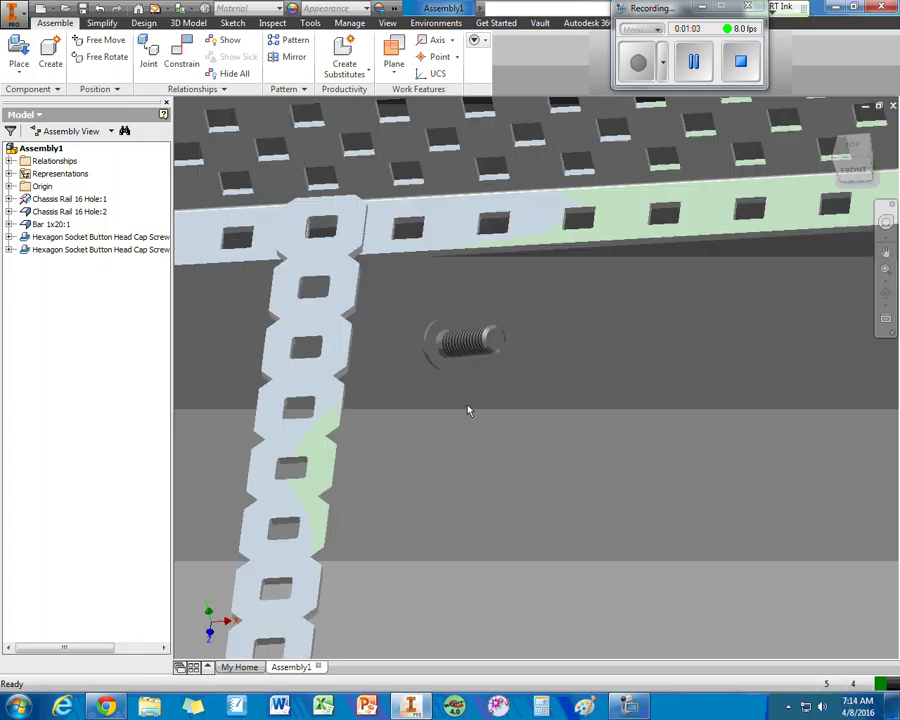
key("c")
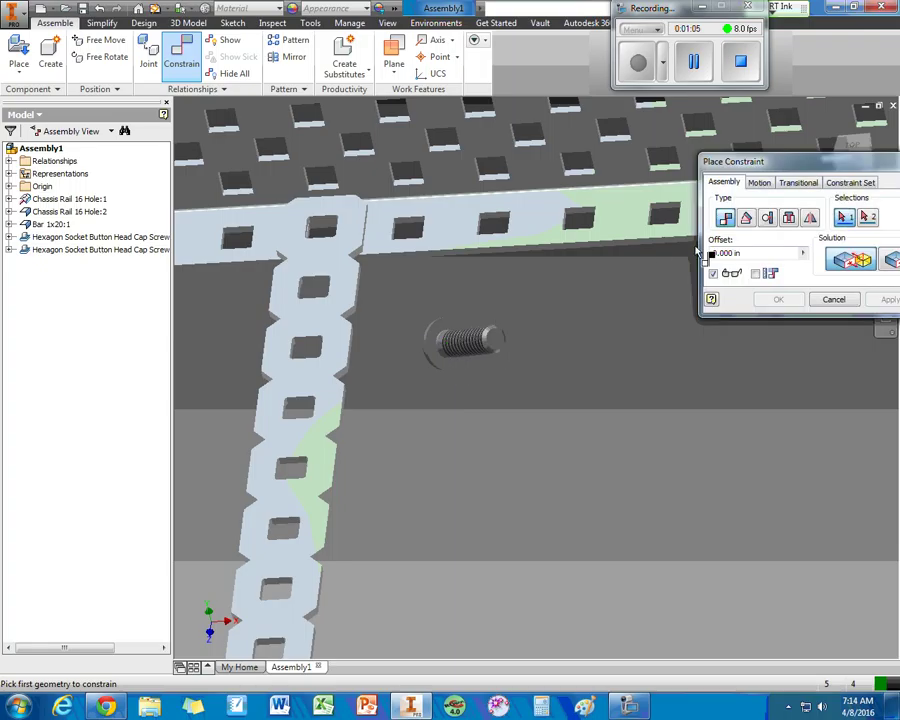
scroll(445, 335, "up", 3)
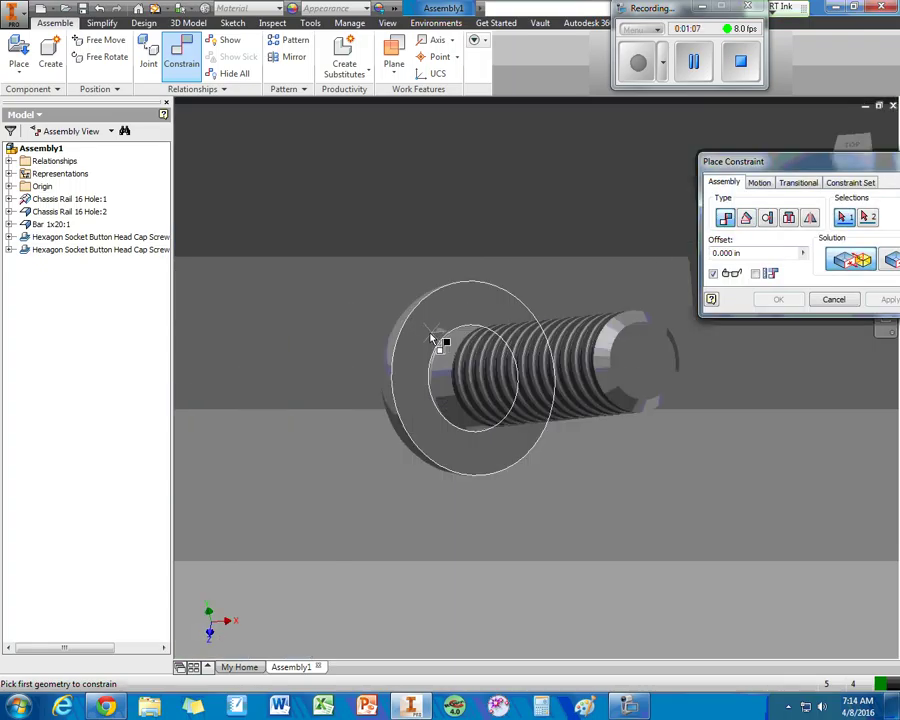
left_click(425, 340)
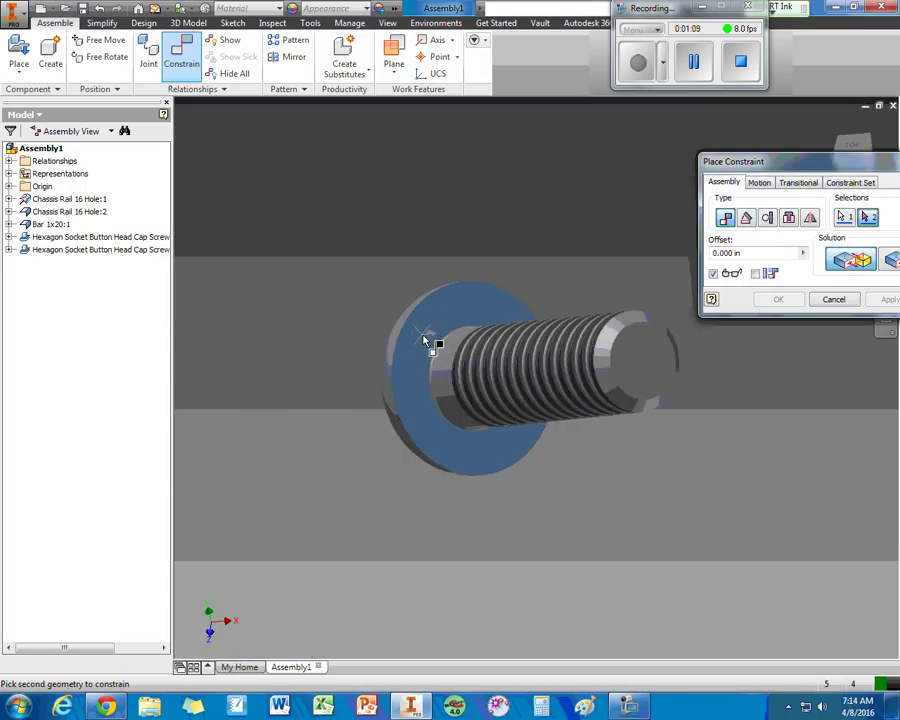
scroll(425, 340, "down", 4)
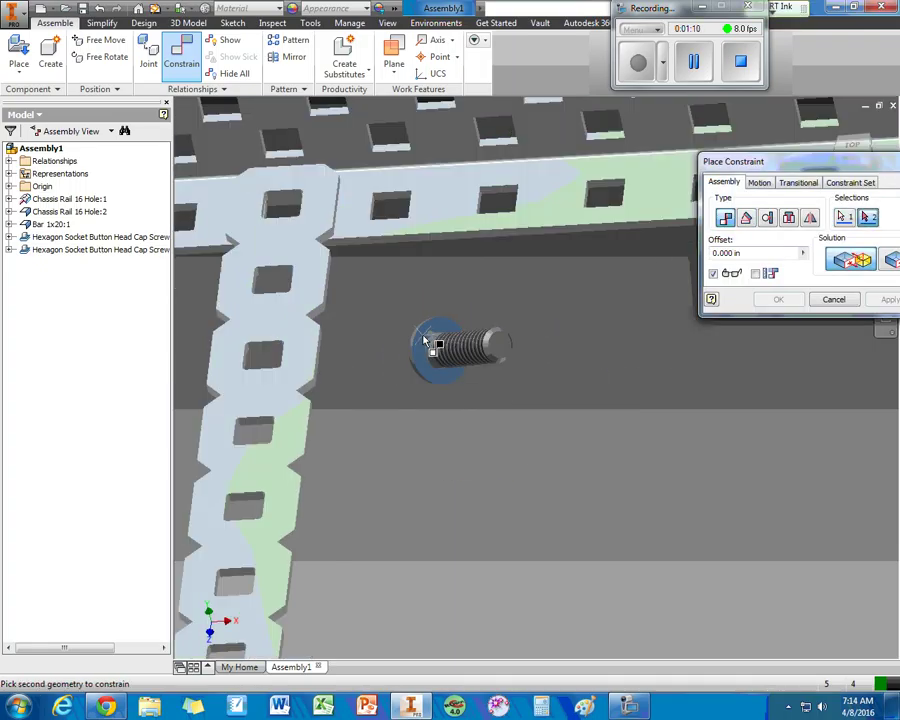
left_click(279, 248)
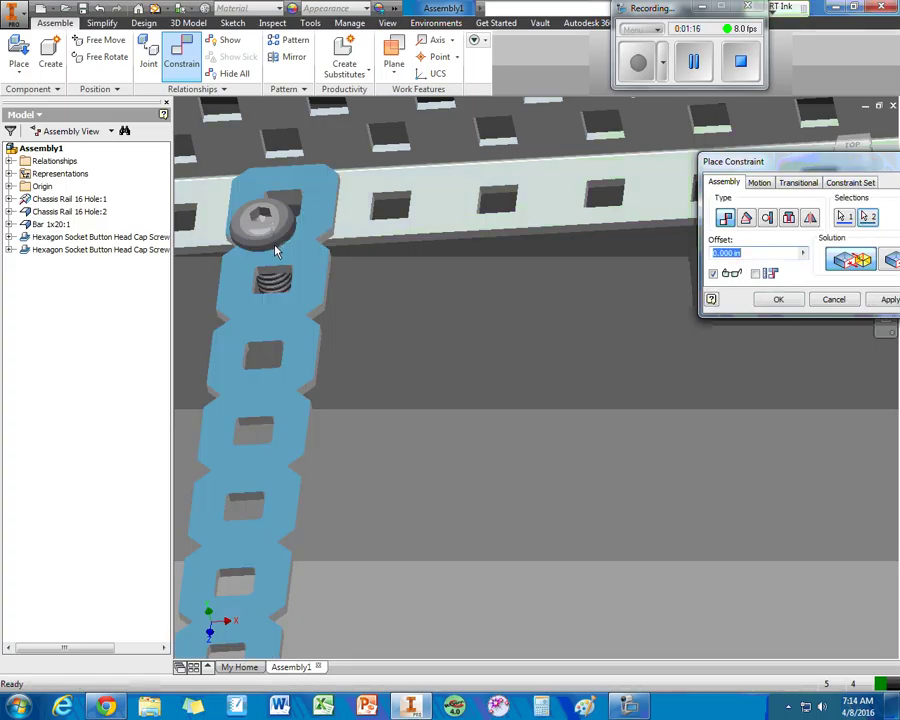
left_click(888, 299)
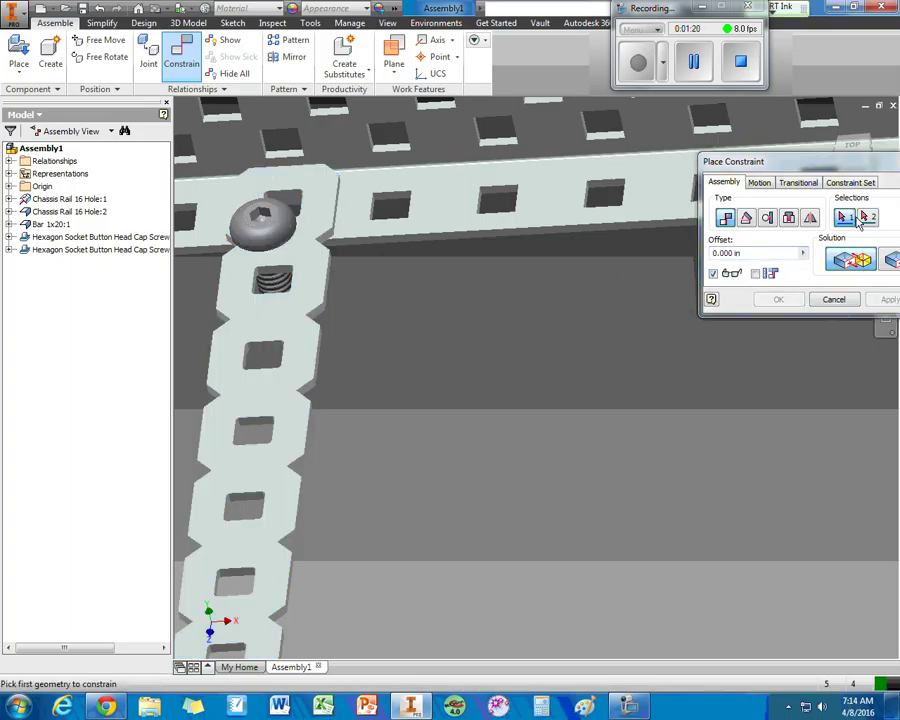
left_click_drag(860, 168, 737, 161)
left_click(804, 158)
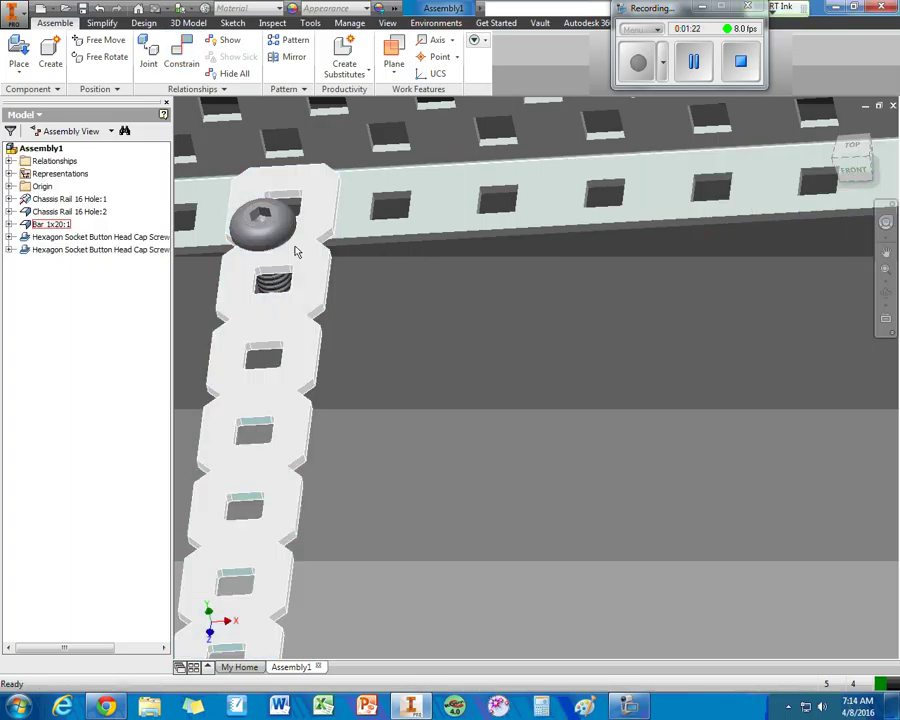
left_click_drag(278, 234, 281, 200)
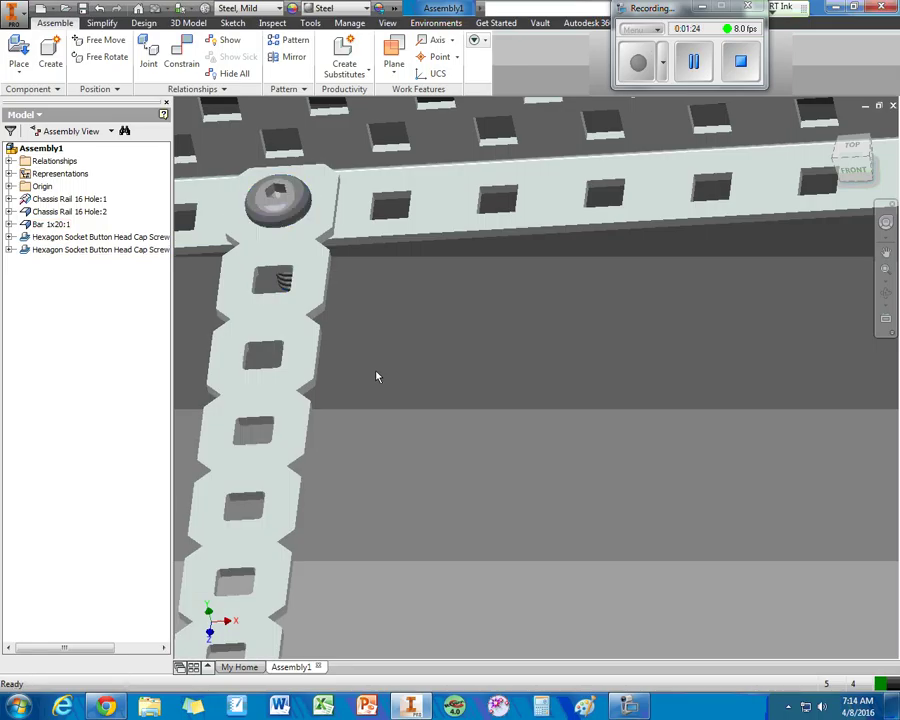
Mate the other screw's head underside to the vertical chassis rail's front face and slide the screw over the corner hole.
middle_click_drag(378, 373, 828, 396)
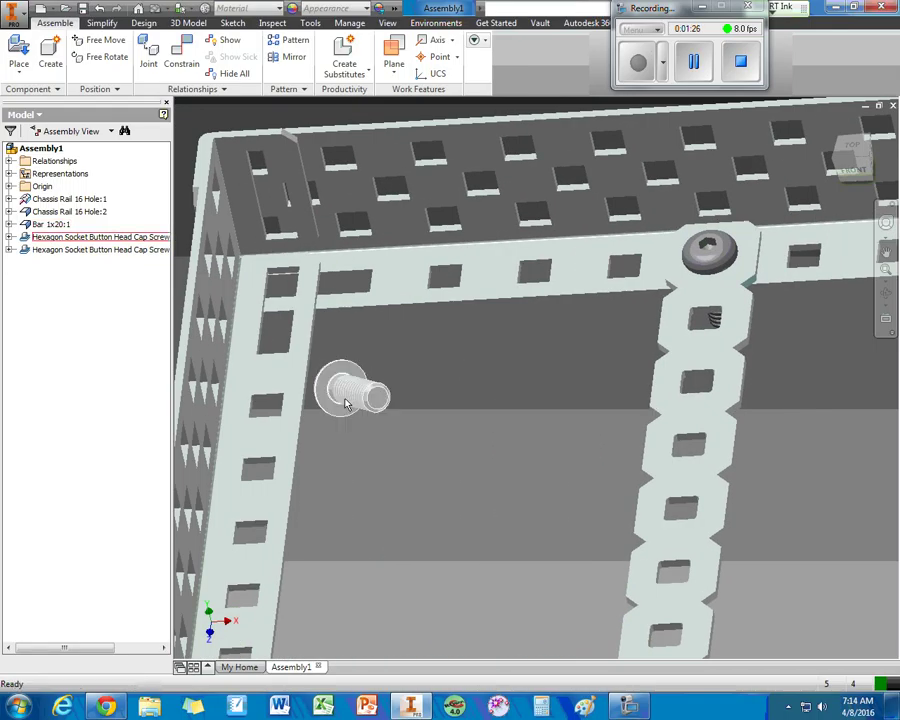
key("c")
scroll(340, 388, "up", 5)
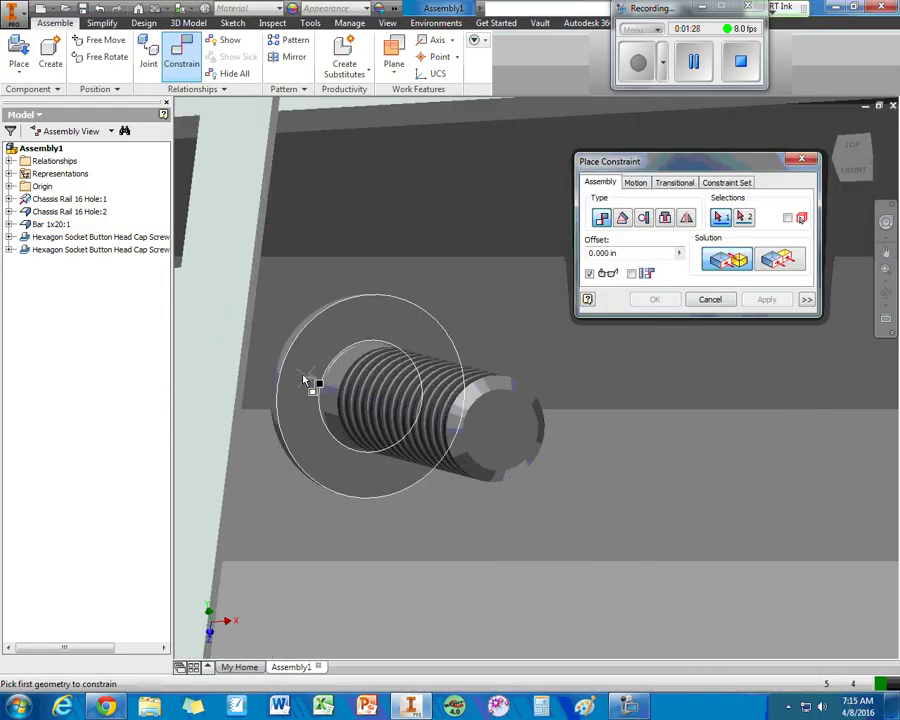
left_click(297, 378)
scroll(272, 240, "down", 5)
left_click(432, 330)
left_click(655, 299)
left_click_drag(555, 365, 482, 243)
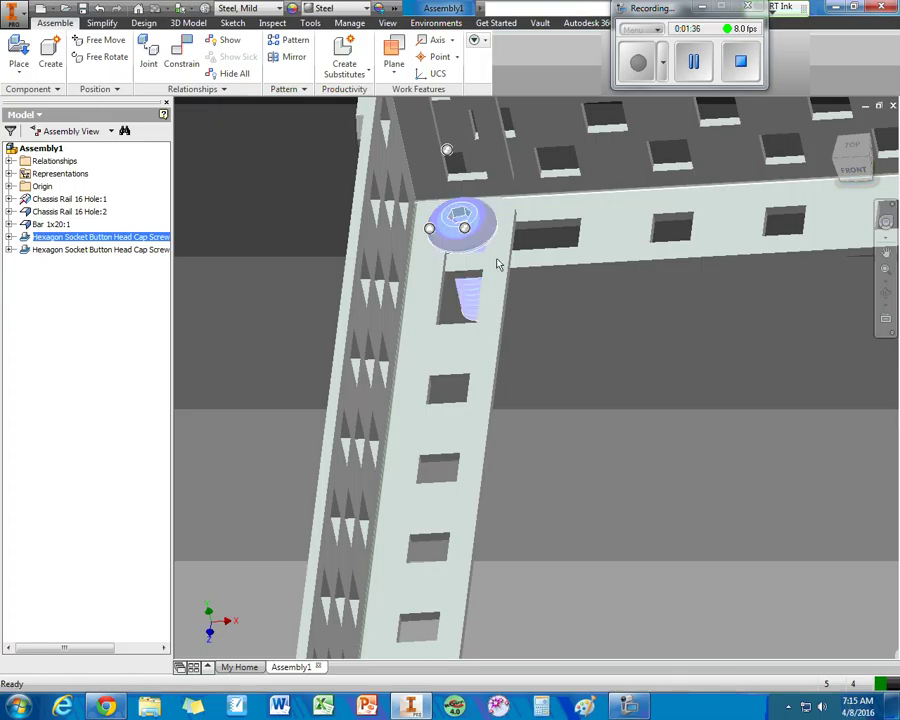
left_click(586, 388)
Shift the bar's screw slightly within its square hole, working from the underside of the assembly.
middle_click_drag(701, 401, 468, 375)
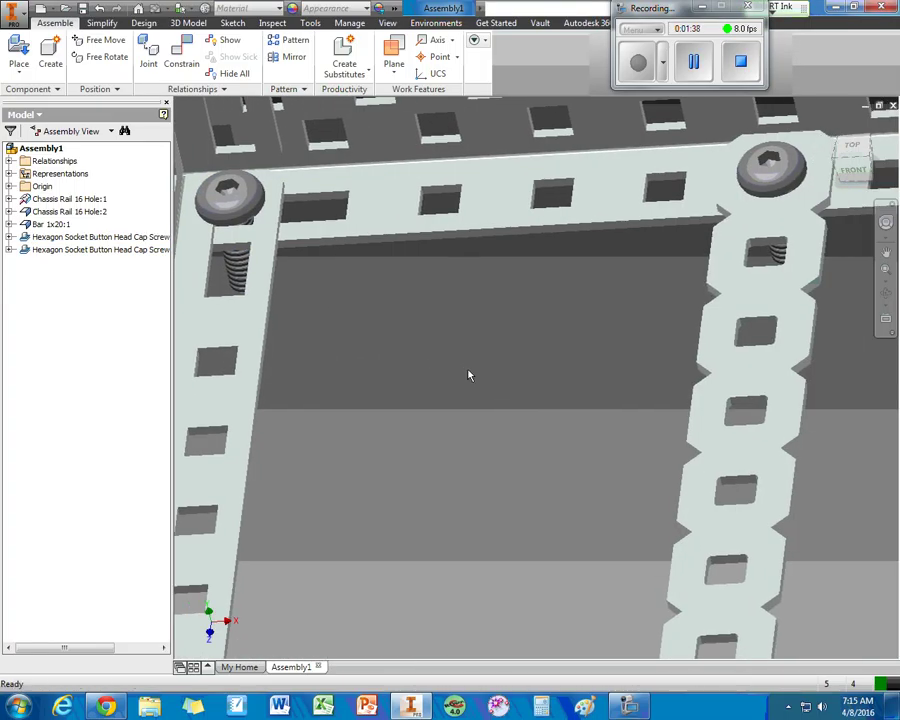
scroll(468, 378, "up", 3)
scroll(468, 379, "down", 3)
scroll(468, 379, "down", 2)
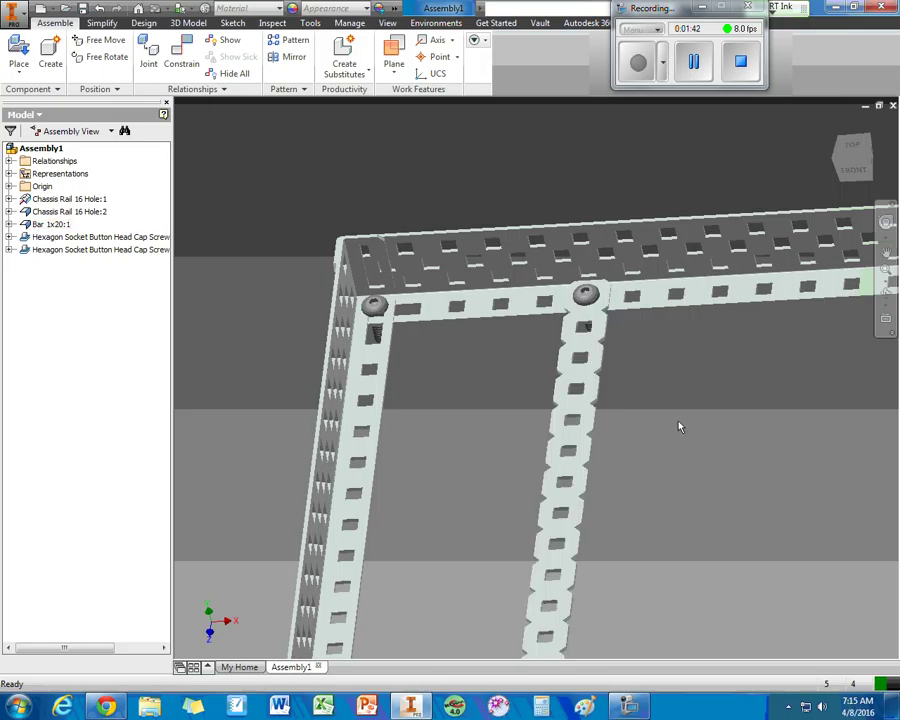
middle_click_drag(682, 427, 613, 472, "shift")
scroll(580, 394, "up", 3)
scroll(575, 390, "up", 4)
middle_click_drag(576, 384, 632, 431)
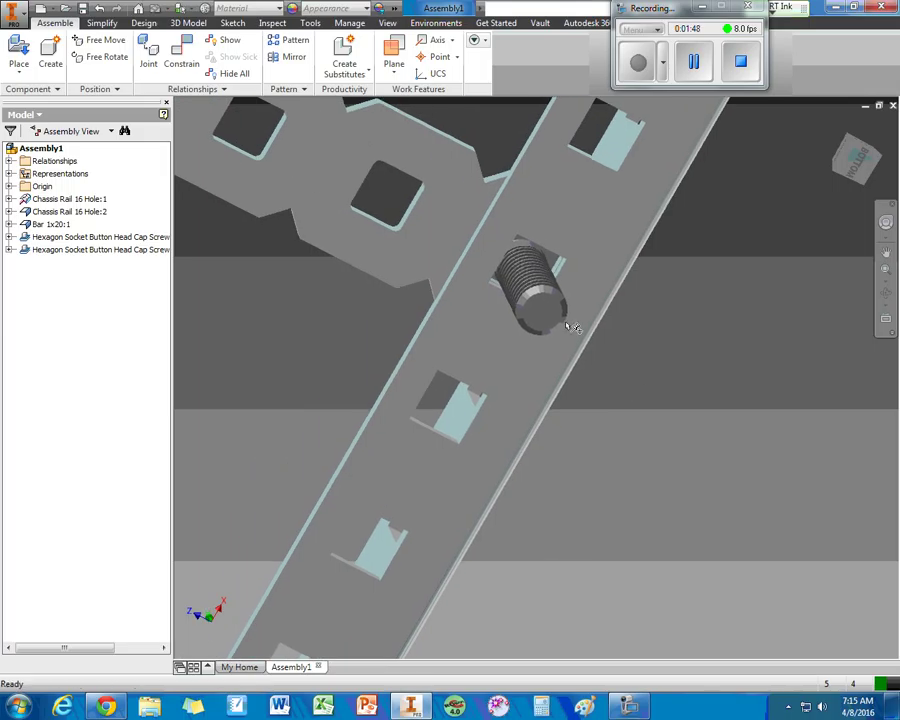
mouse_move(530, 281)
left_mouse_down()
mouse_move(542, 254)
mouse_move(495, 247)
mouse_move(585, 247)
mouse_move(539, 269)
mouse_move(535, 281)
left_mouse_up()
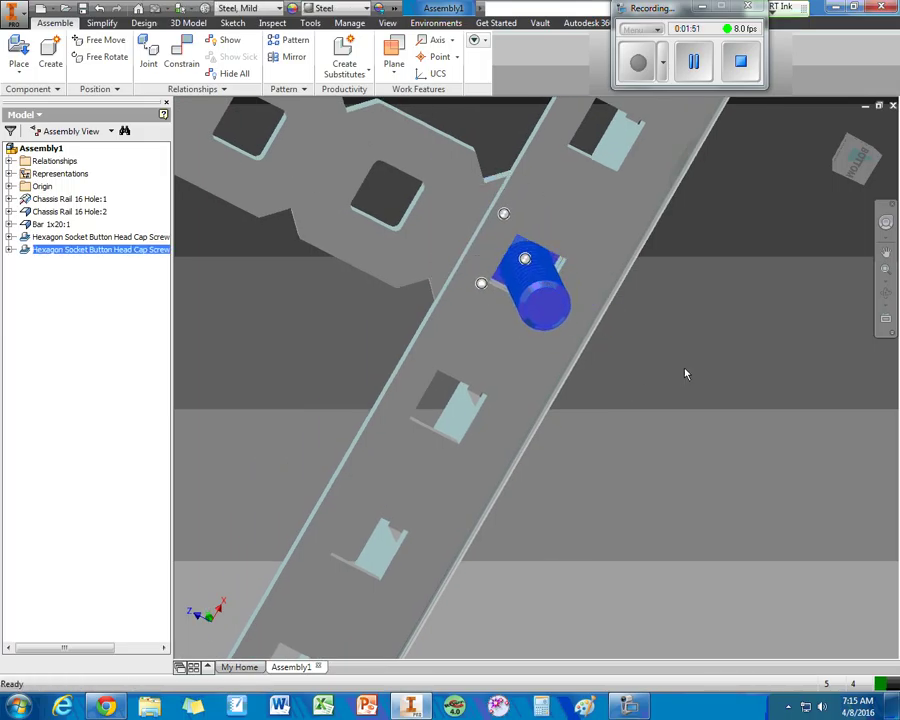
left_click(685, 373)
Add an outside tangent constraint with a 0.009 in offset between the screw's threaded shank and one wall of its square hole.
key("c")
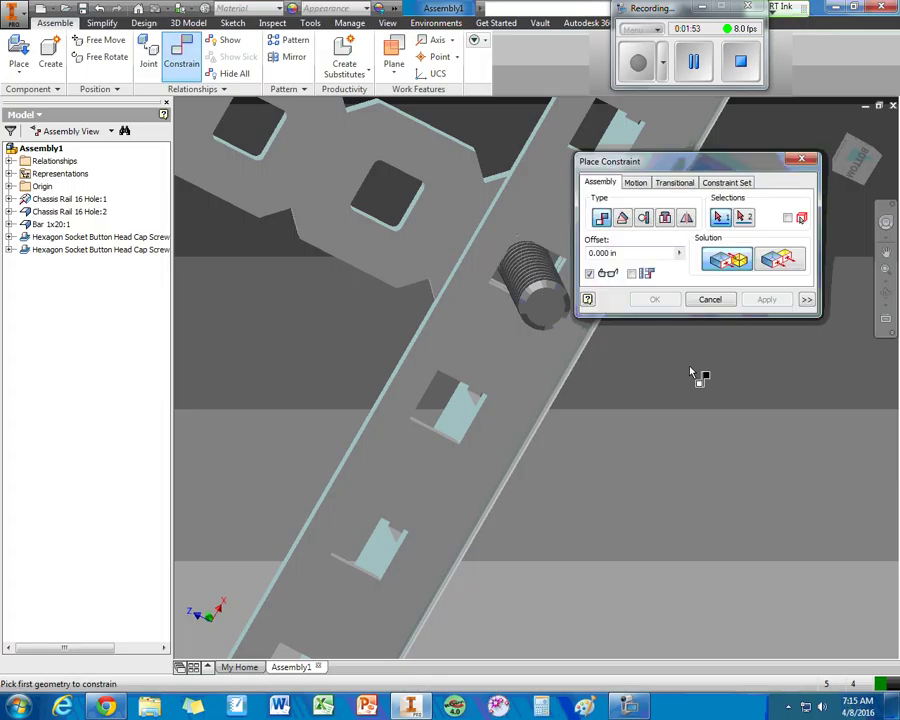
left_click(644, 219)
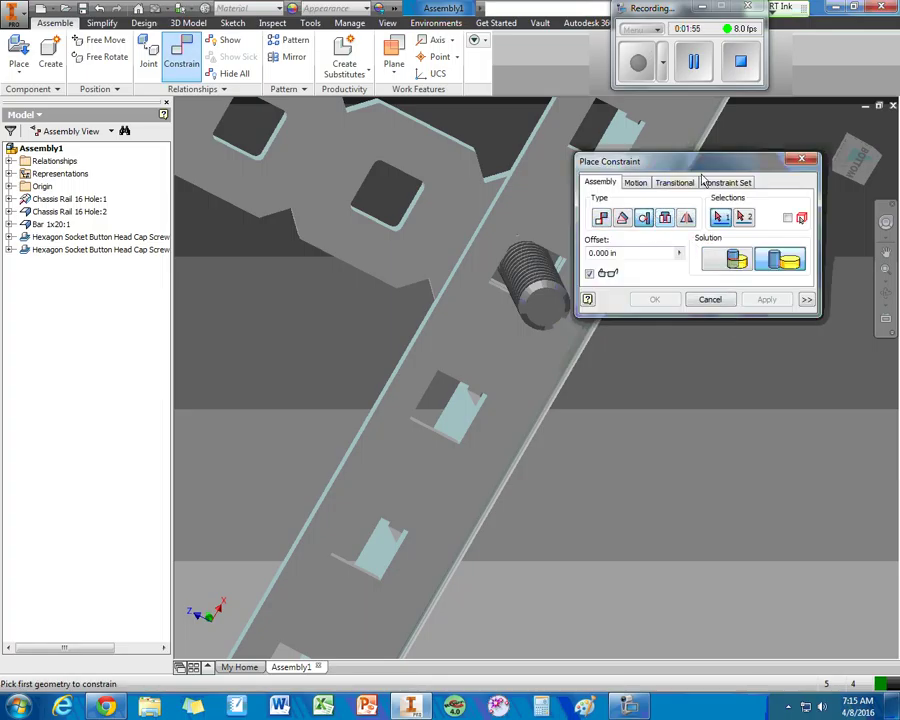
left_click_drag(703, 168, 796, 167)
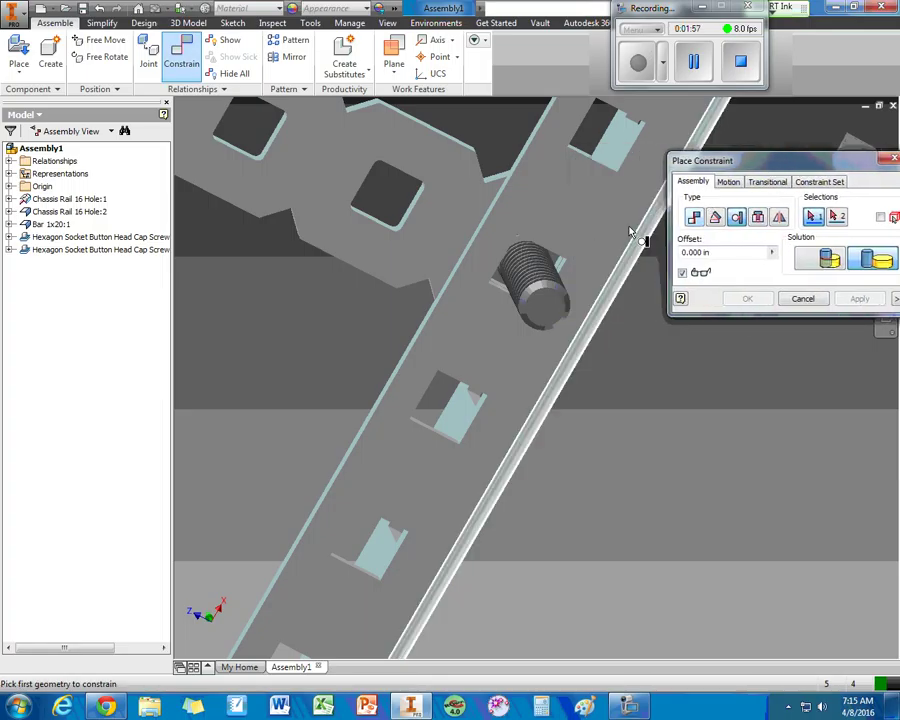
left_click(536, 272)
left_click(540, 250)
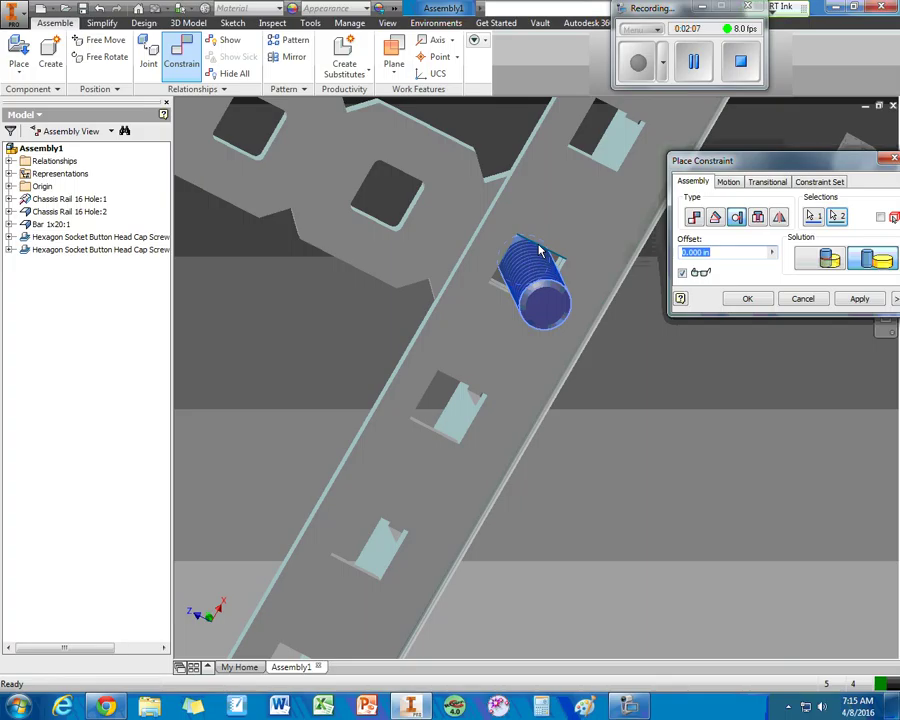
type(".009")
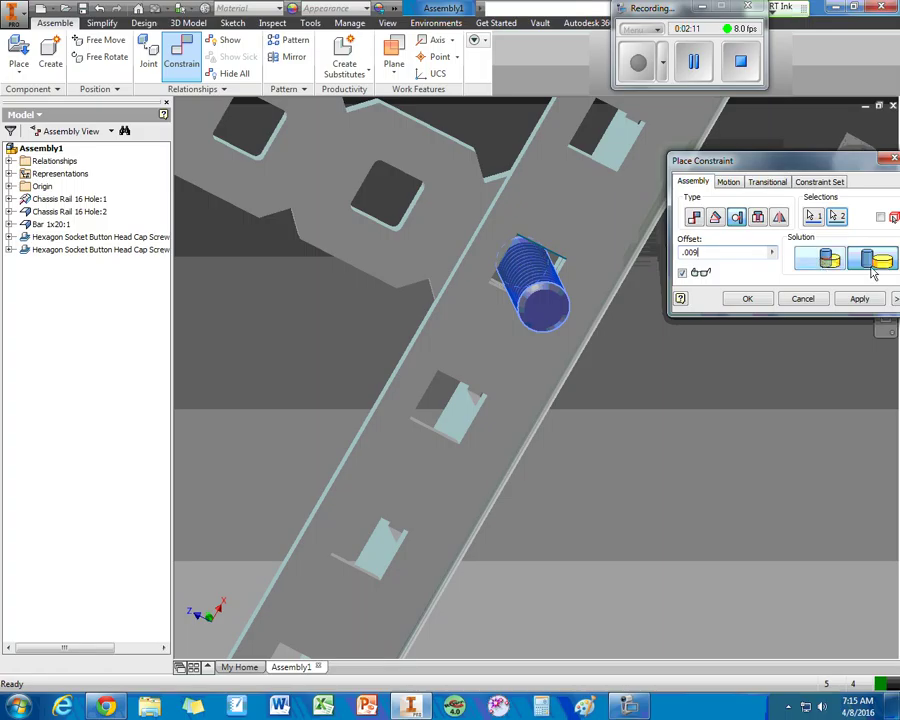
left_click(860, 299)
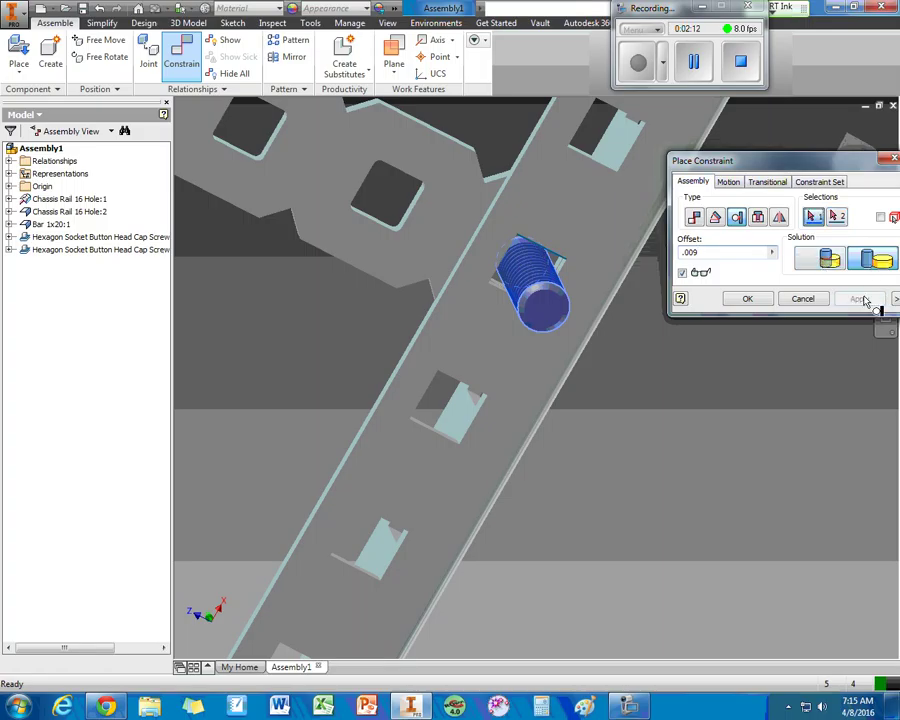
left_click_drag(829, 157, 760, 156)
left_click(836, 161)
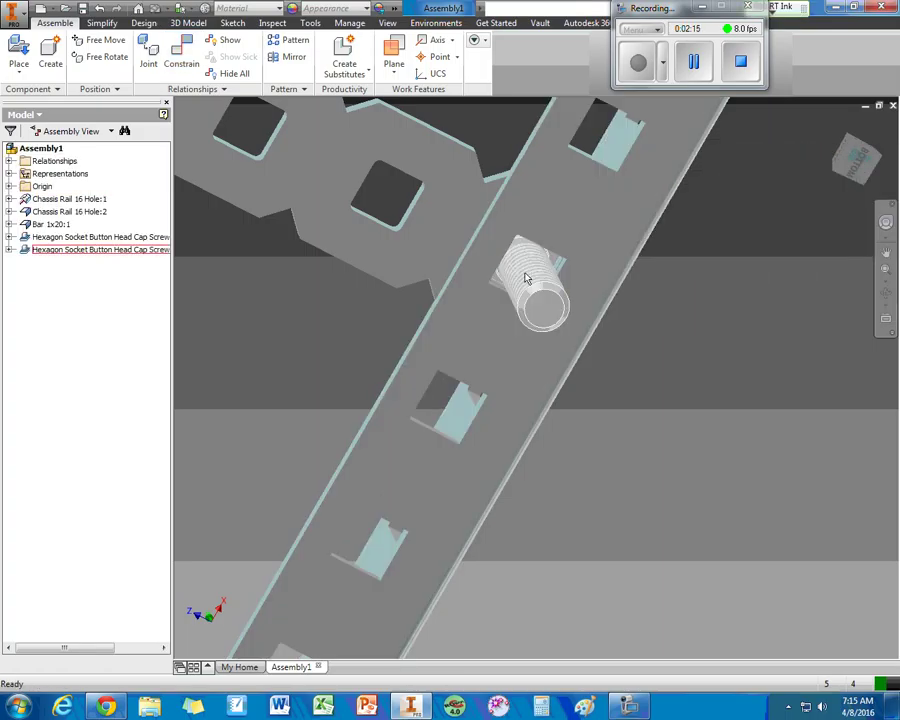
Add a second outside tangent constraint with a 0.009 in offset between the bar screw's shank and the adjacent wall of its square hole.
left_click_drag(528, 274, 540, 253)
left_click(182, 54)
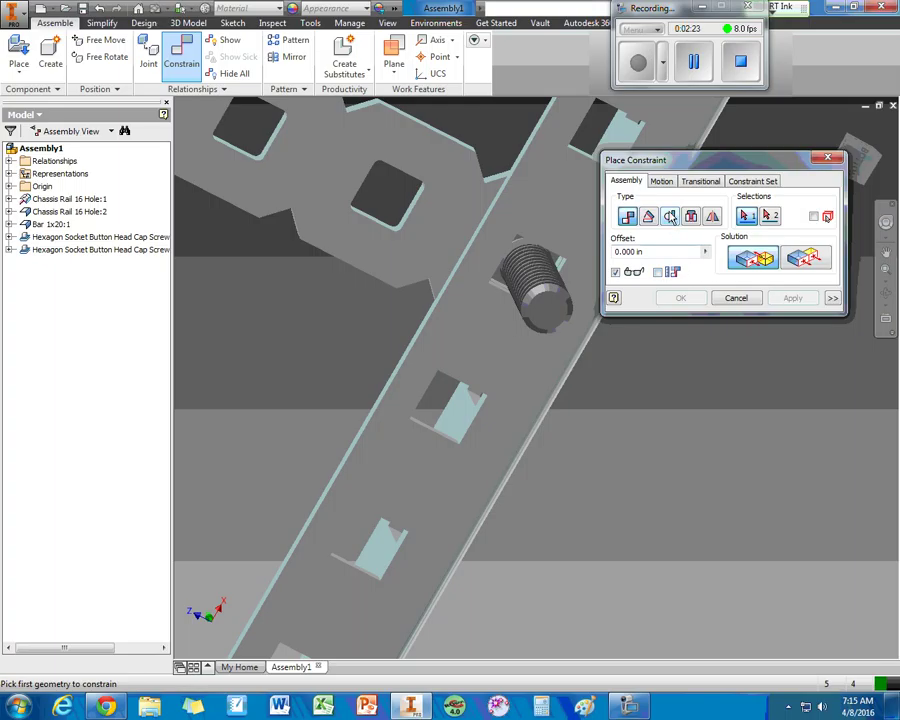
left_click(669, 217)
left_click(528, 263)
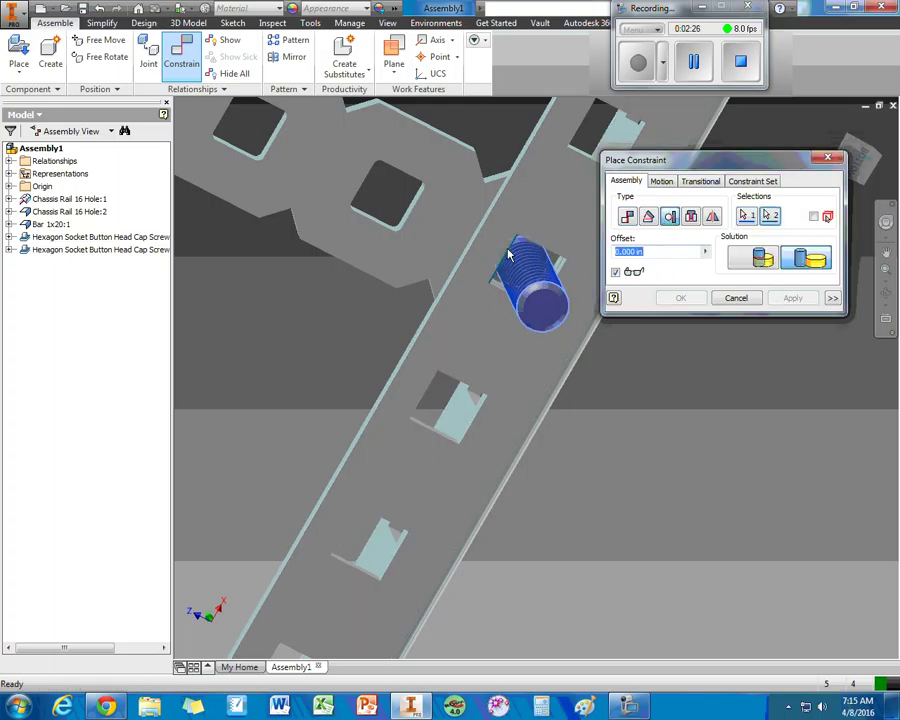
left_click(508, 254)
type(".009")
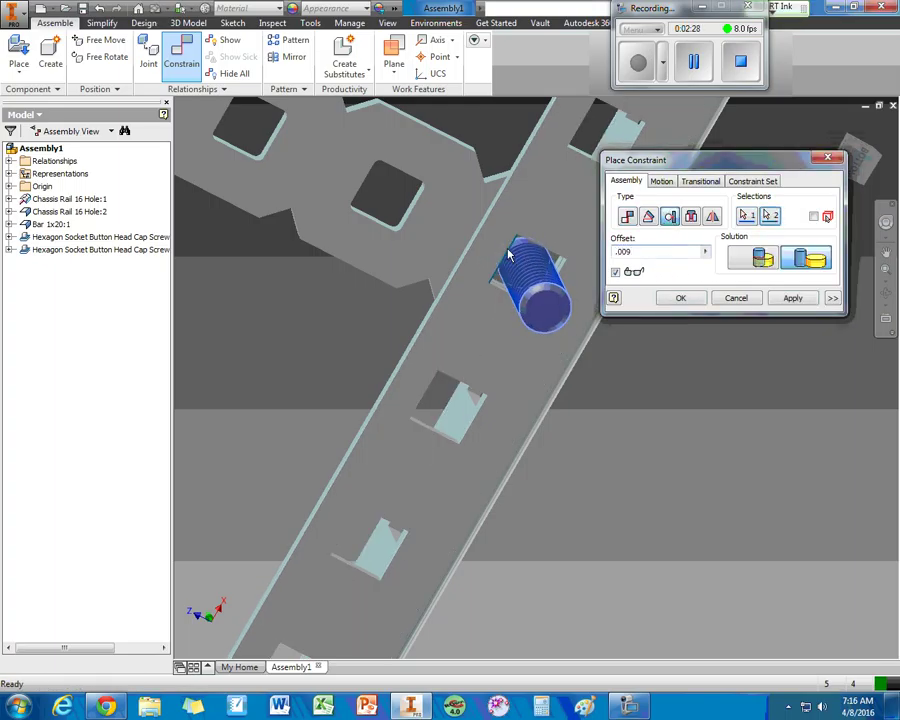
left_click(792, 298)
left_click(743, 302)
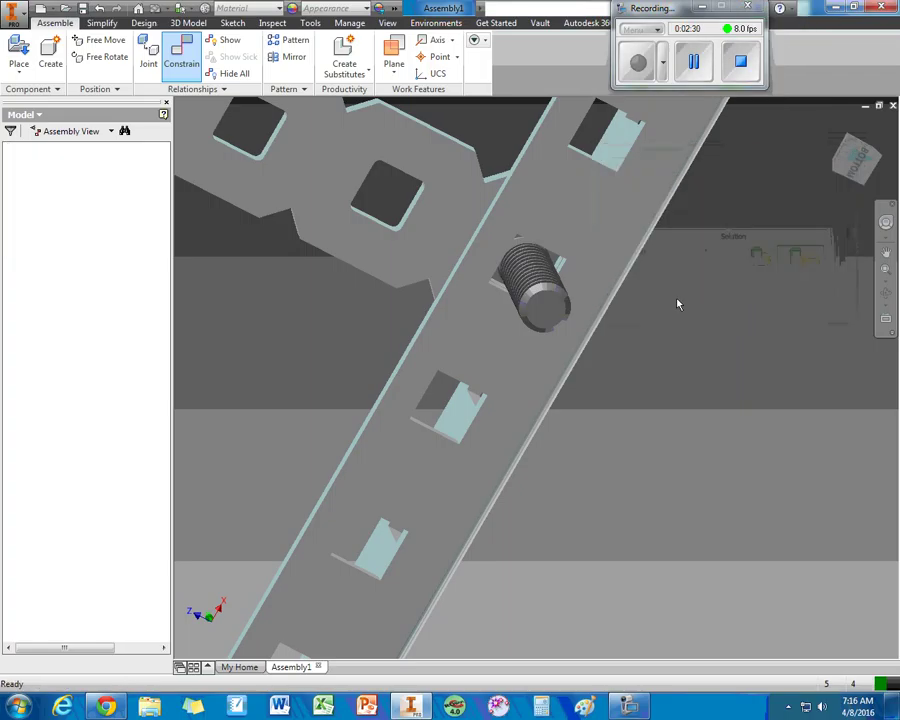
left_click(548, 289)
left_click(690, 439)
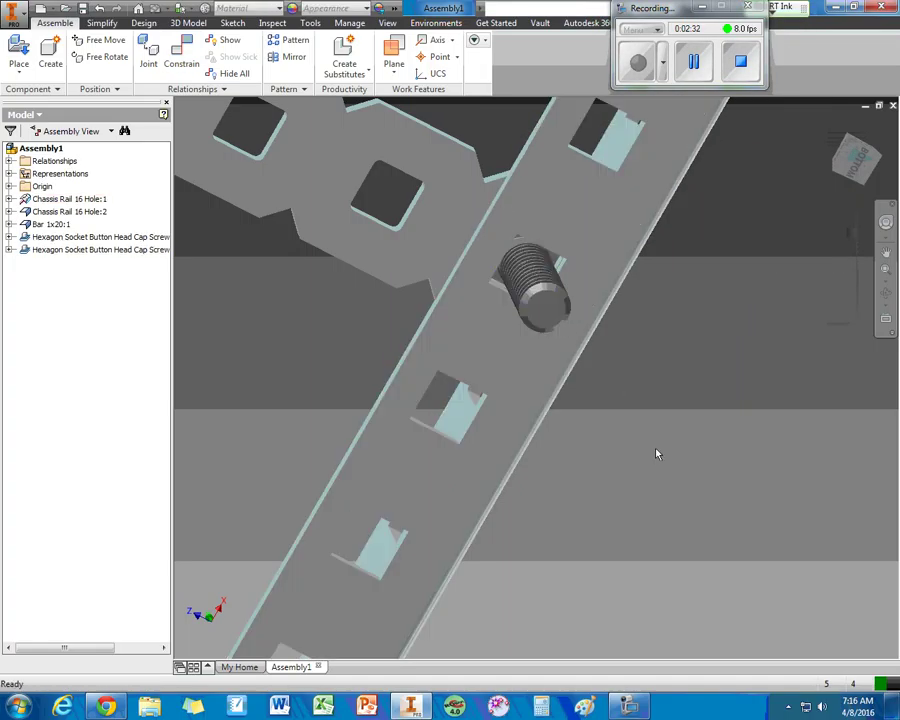
Add an outside tangent constraint with a 0.009 in offset between the corner screw's threaded shank and one wall of its hole.
middle_click_drag(635, 468, 763, 178)
middle_click_drag(662, 312, 788, 146)
left_click_drag(404, 476, 418, 463)
left_click(664, 547)
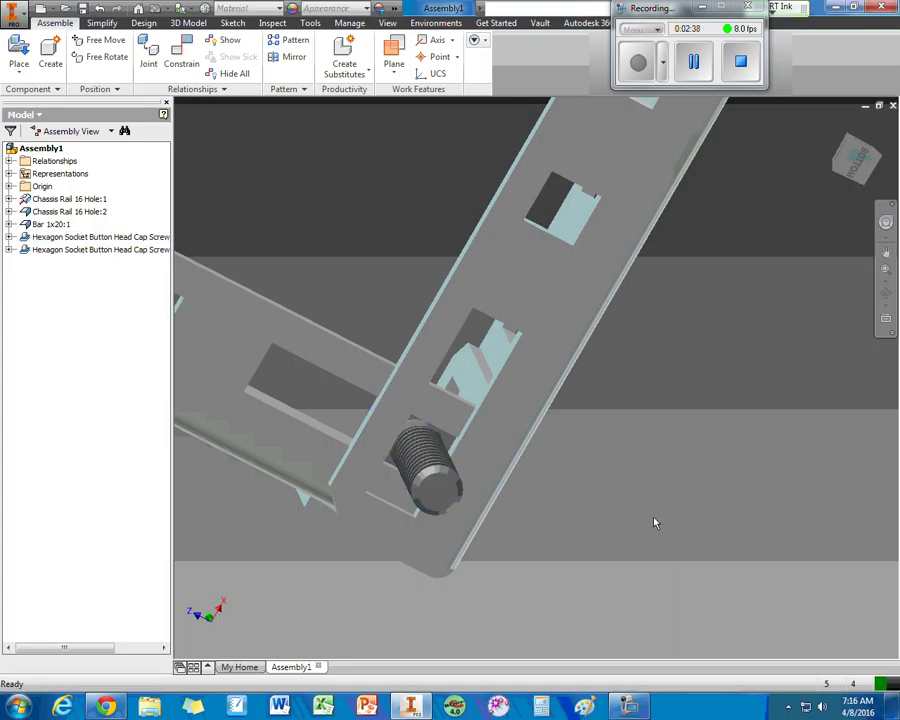
key("c")
left_click(669, 216)
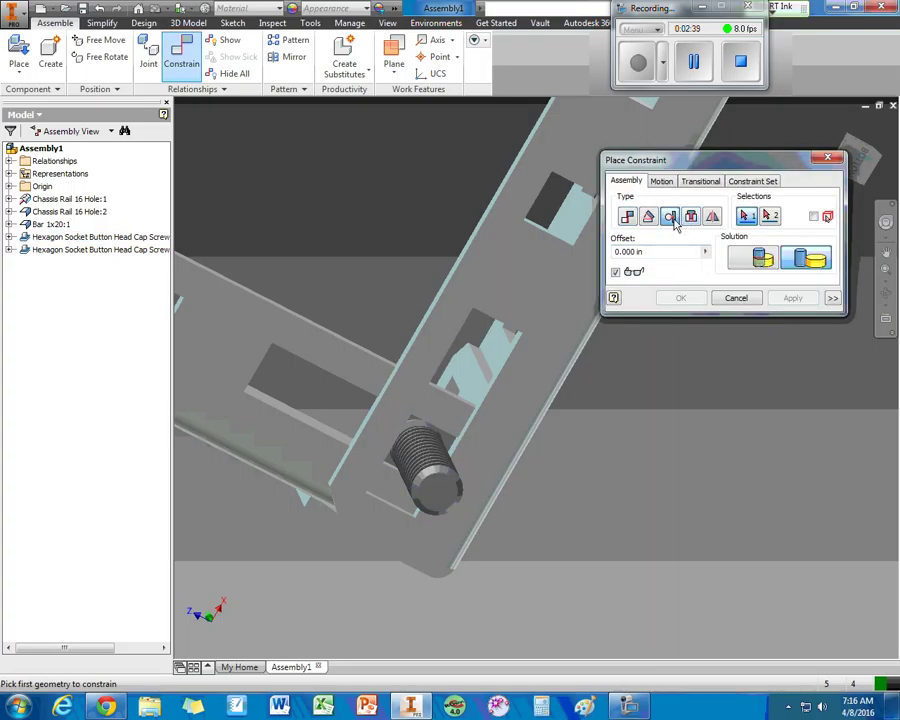
left_click(425, 456)
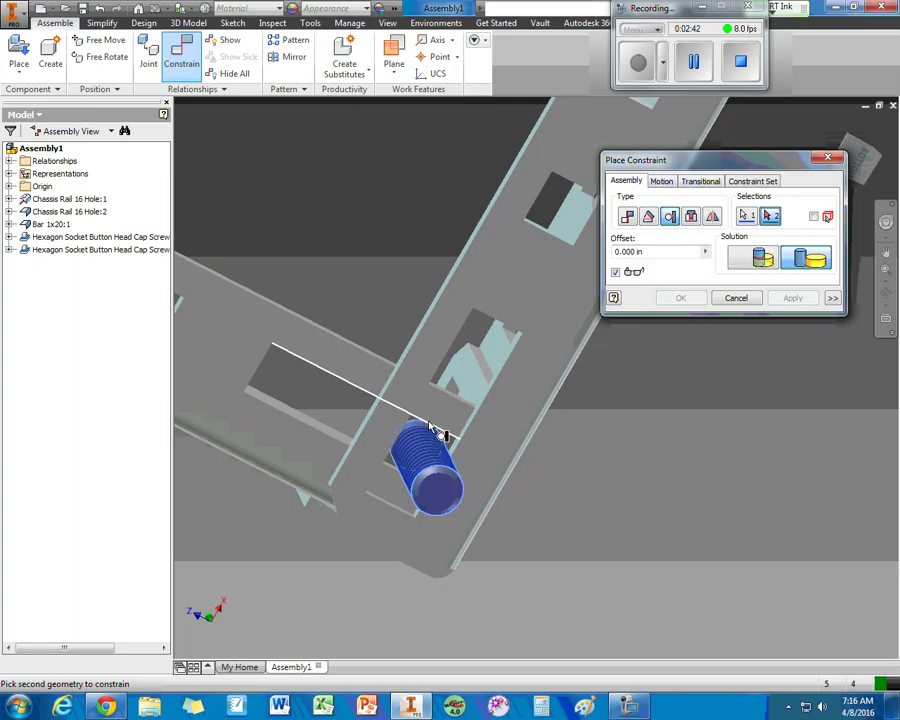
left_click(429, 424)
type(".0")
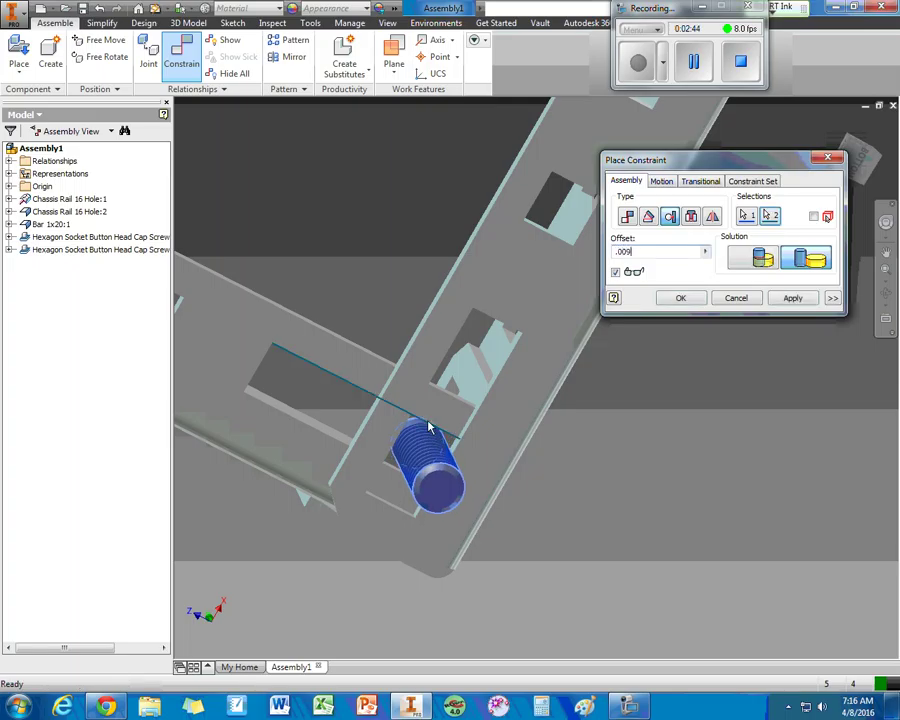
type("09")
key("Return")
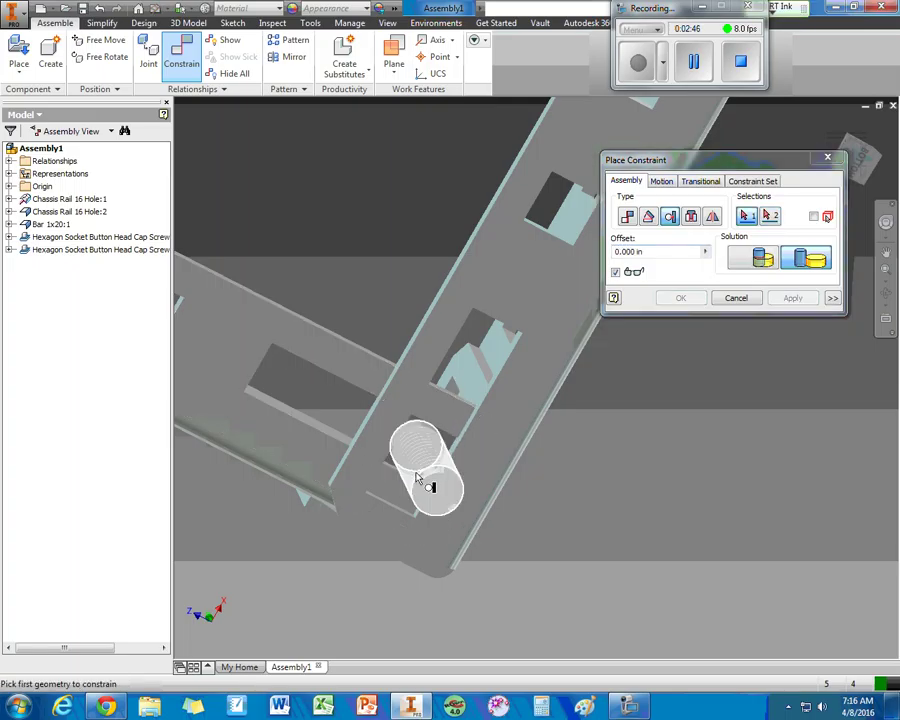
Constrain the corner screw's shank tangent to the hole's adjacent long wall with a 0.009 in offset, and check that the screw is fixed.
left_click(416, 466)
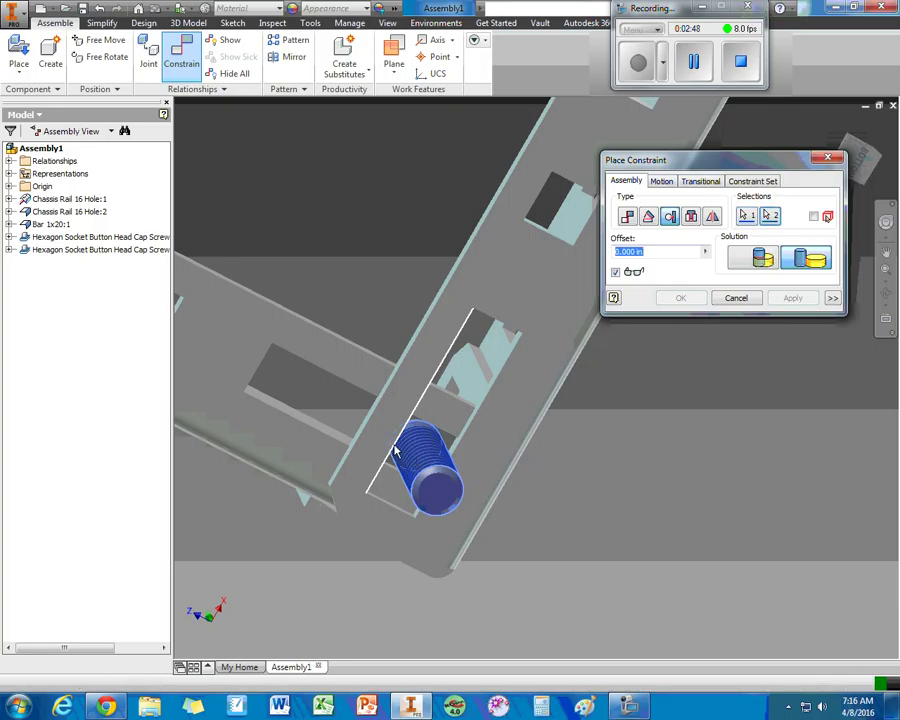
left_click(395, 452)
type(".009")
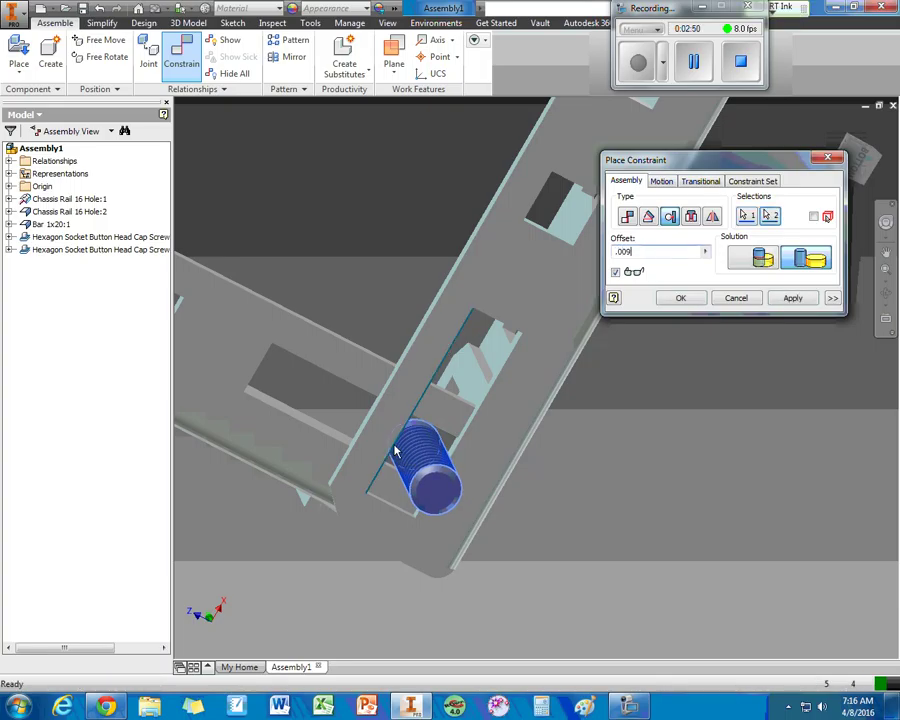
key("Return")
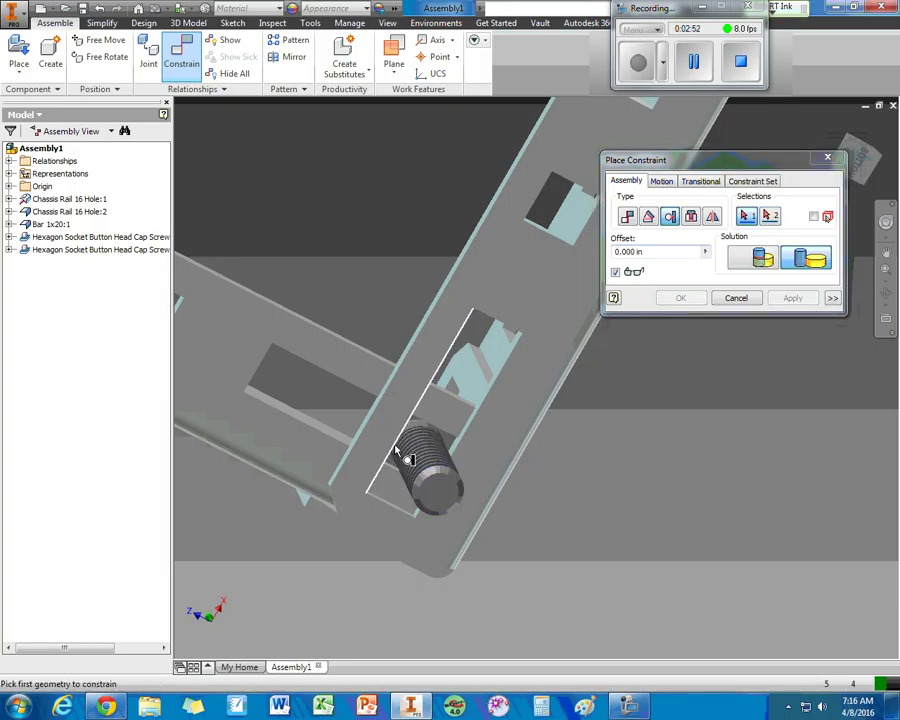
left_click(735, 297)
left_click(426, 463)
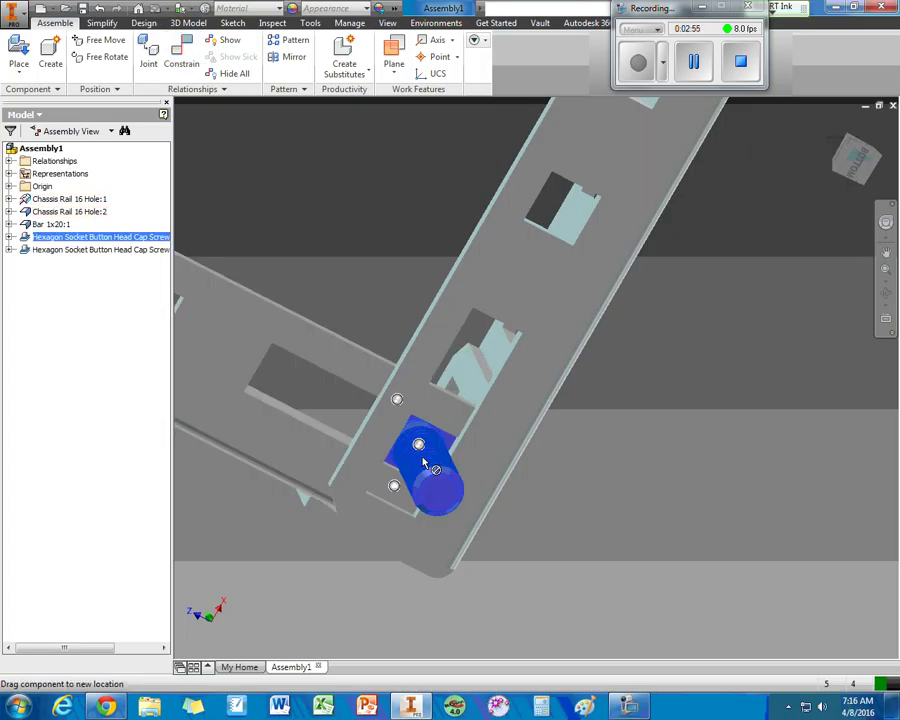
left_click(627, 541)
Choose the Nut 8-32 Keps part from the Structure folder for placement in the assembly.
scroll(691, 396, "up", 5)
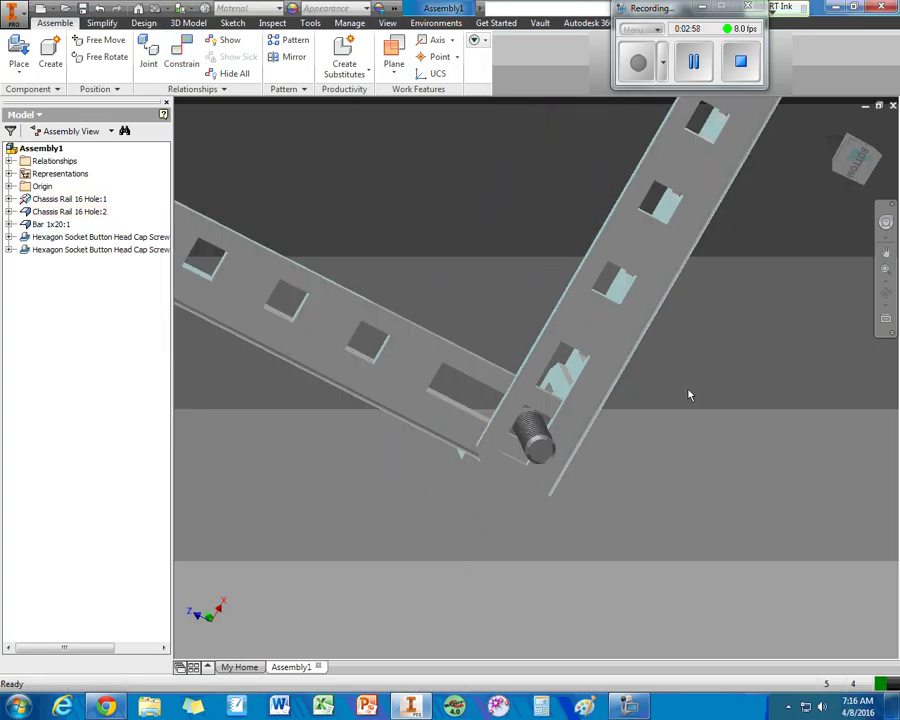
middle_click_drag(687, 396, 587, 456)
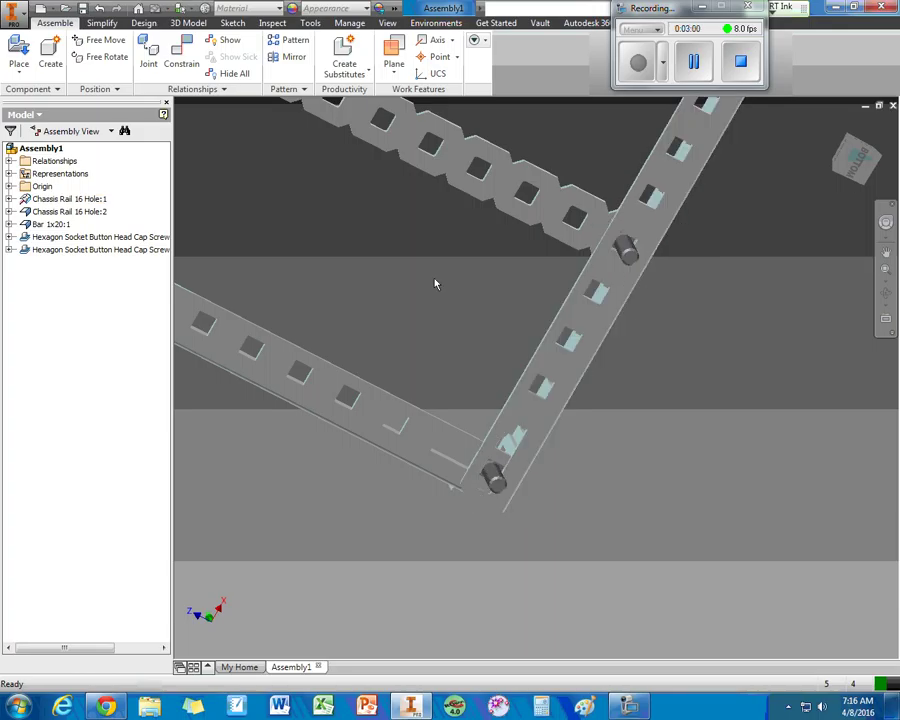
left_click(20, 48)
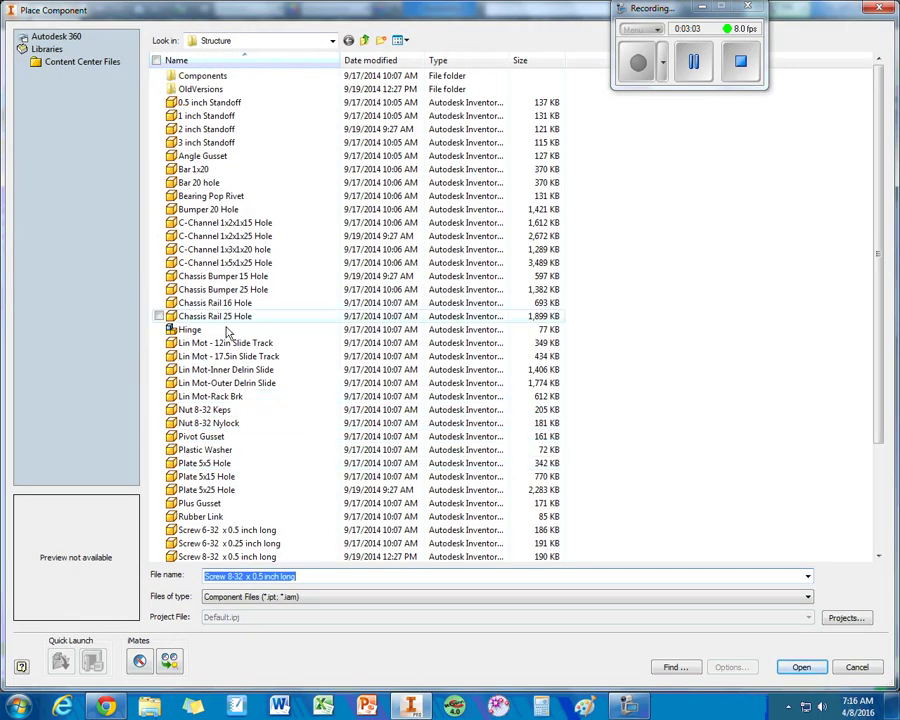
left_click(206, 424)
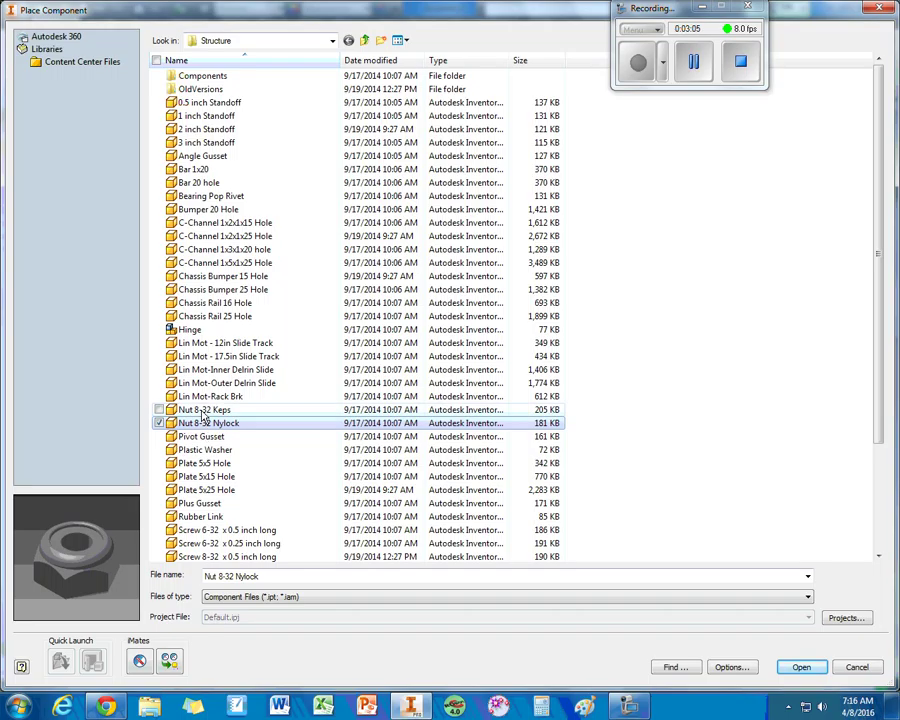
double_click(206, 411)
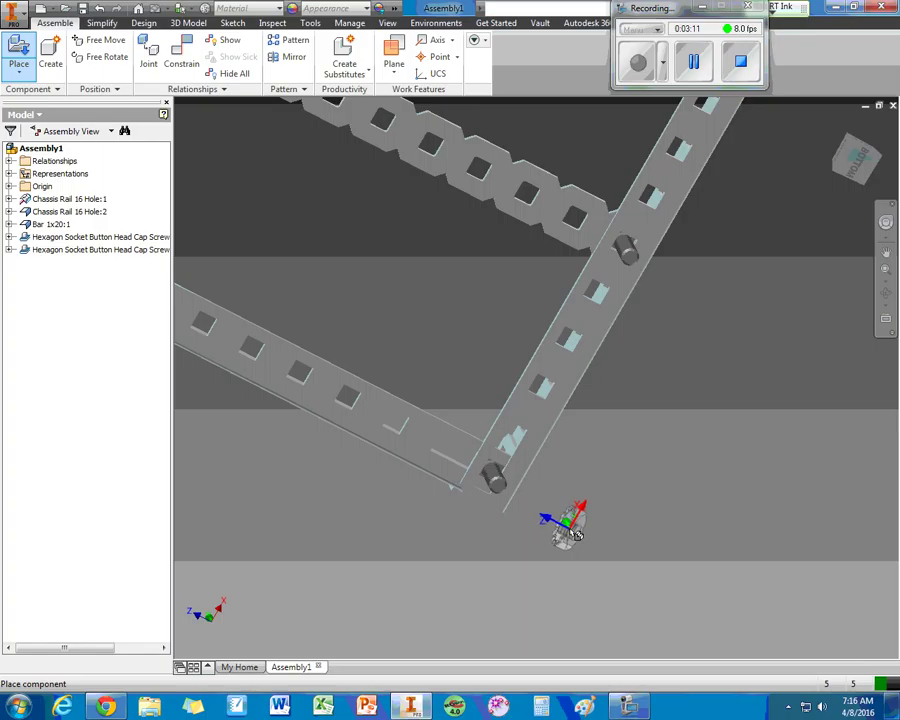
Rotate the Keps nut 90° about X and place two copies, one beside each screw.
right_click(568, 535)
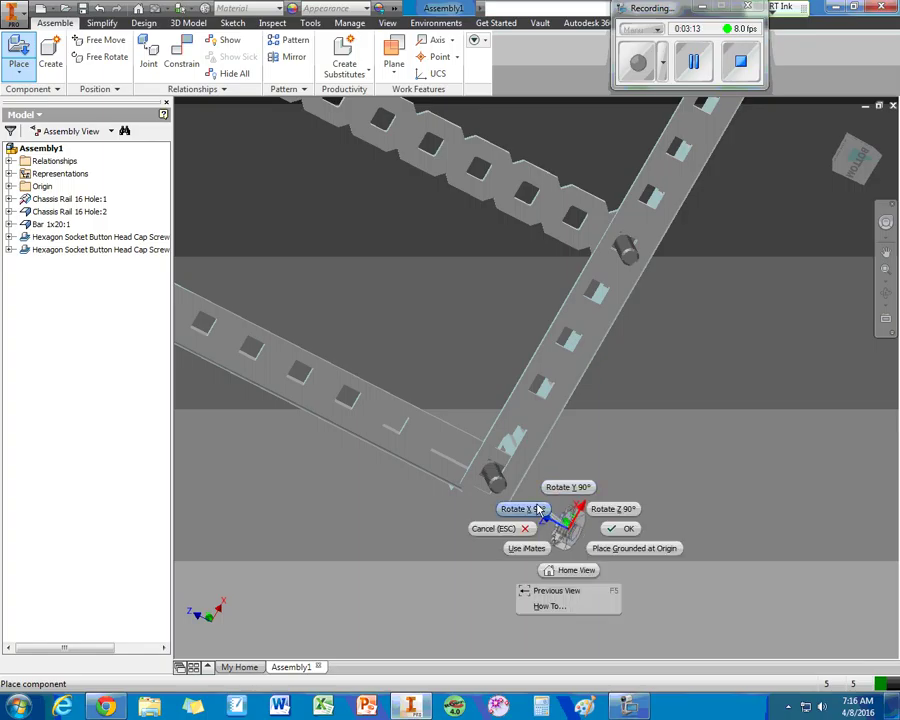
left_click(522, 509)
left_click(558, 508)
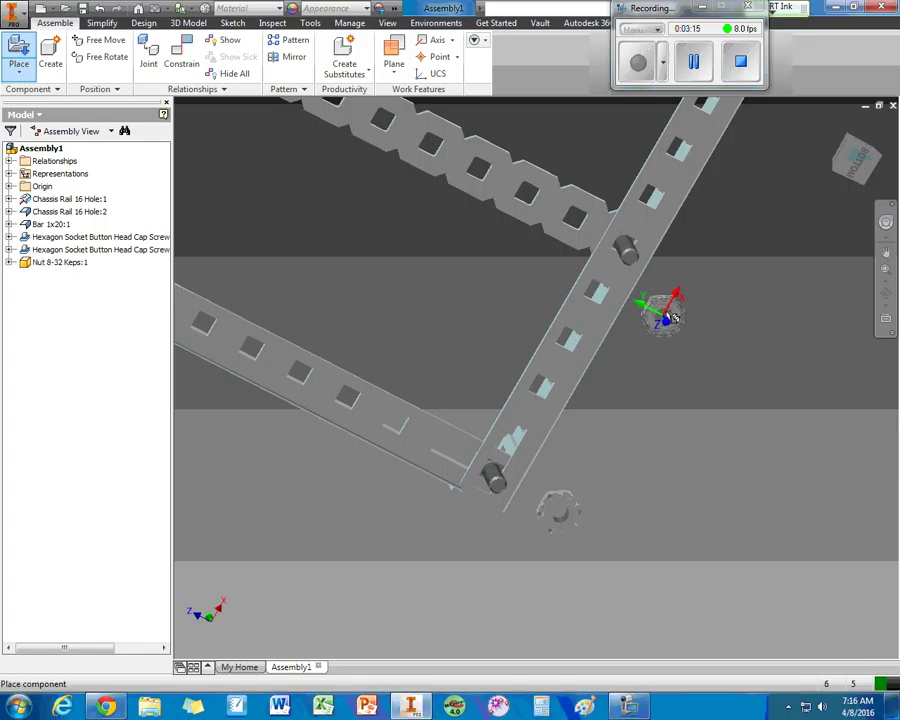
left_click(678, 293)
right_click(750, 455)
left_click(783, 461)
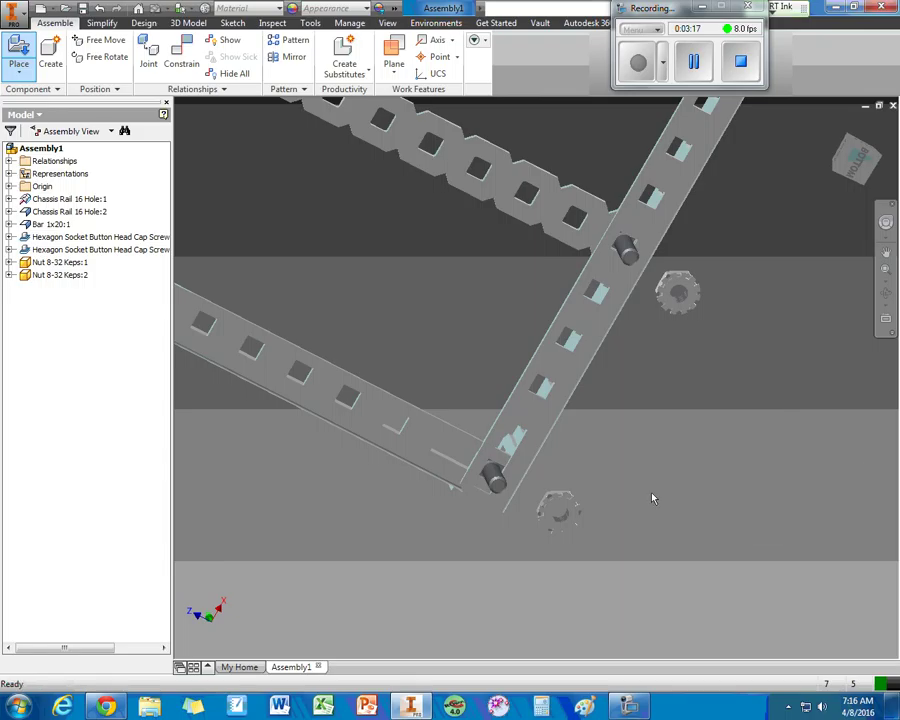
Mate the toothed face of the nut near the bar's screw to the underside of the chassis rail at 0 offset.
scroll(680, 324, "up", 3)
middle_click_drag(680, 333, 662, 386)
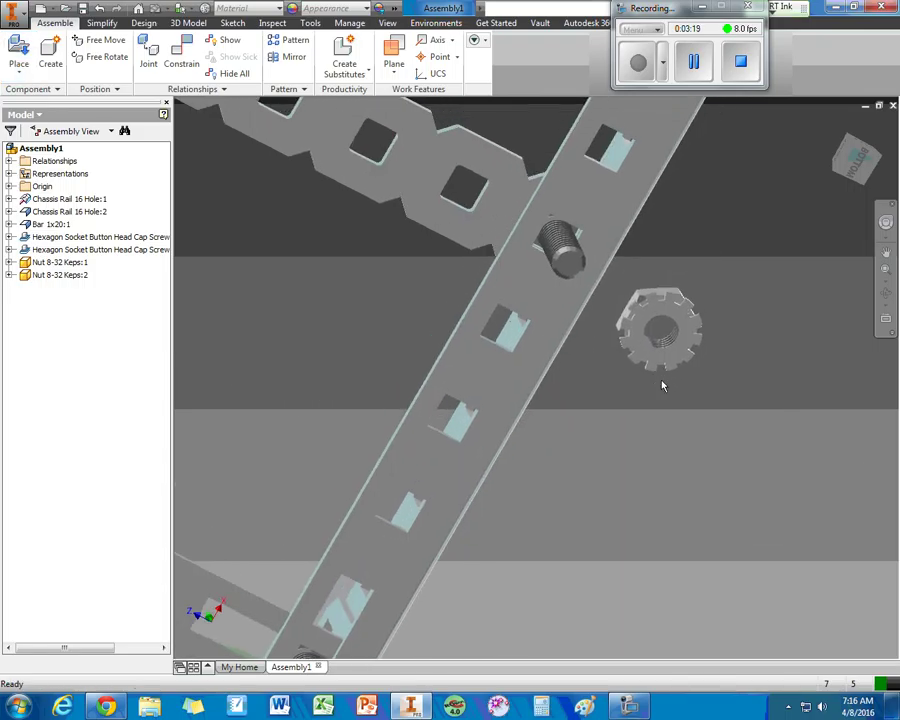
key("c")
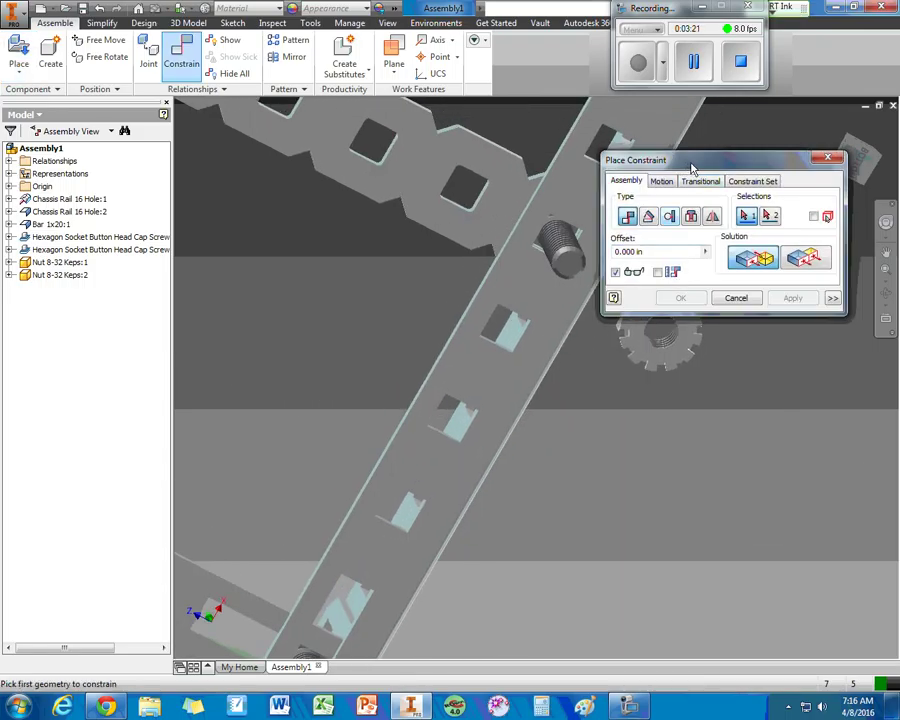
left_click_drag(690, 168, 779, 103)
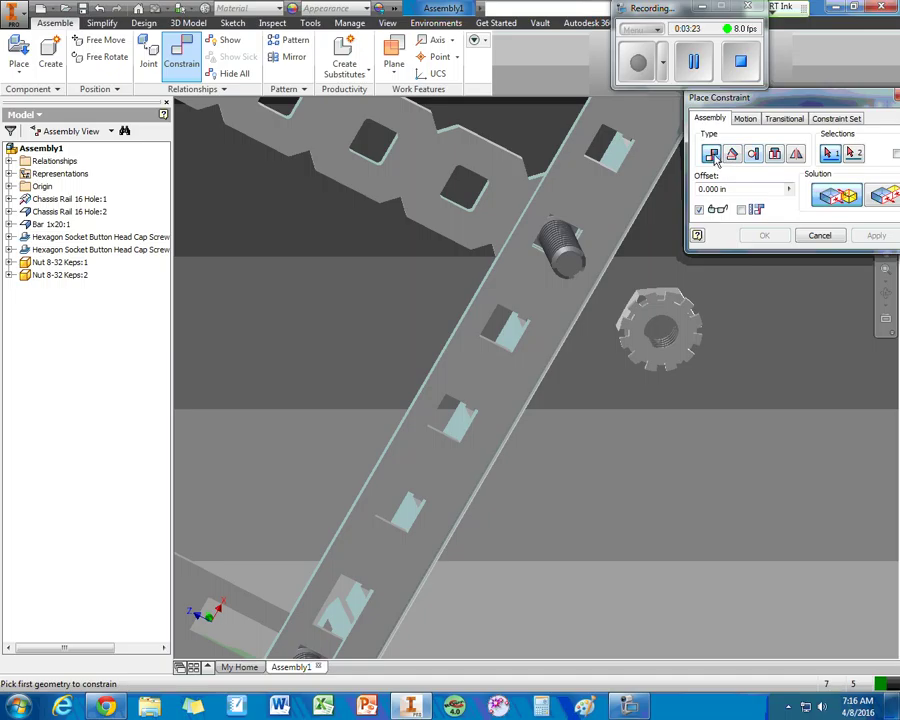
left_click(694, 327)
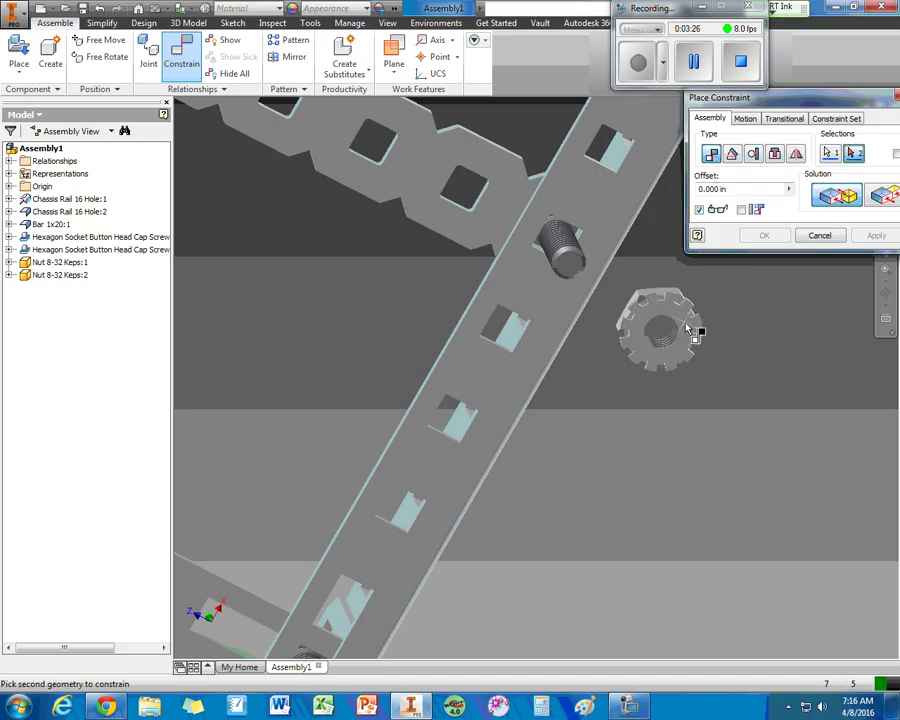
left_click(522, 293)
left_click(874, 235)
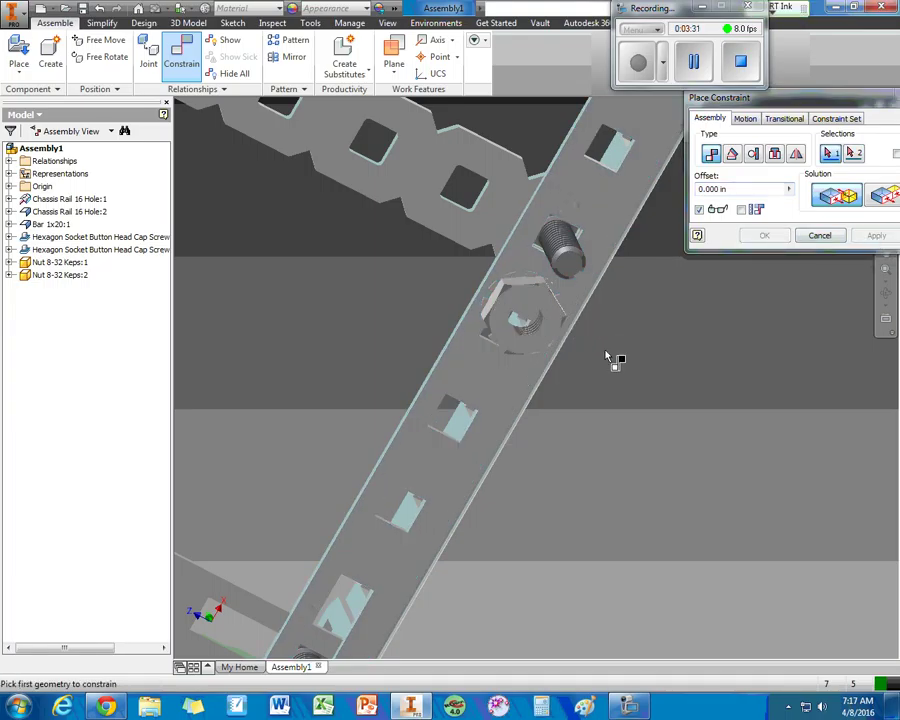
Mate that nut's hole axis to the axis of the bar's screw at 0 offset.
middle_click_drag(608, 352, 605, 340, "shift")
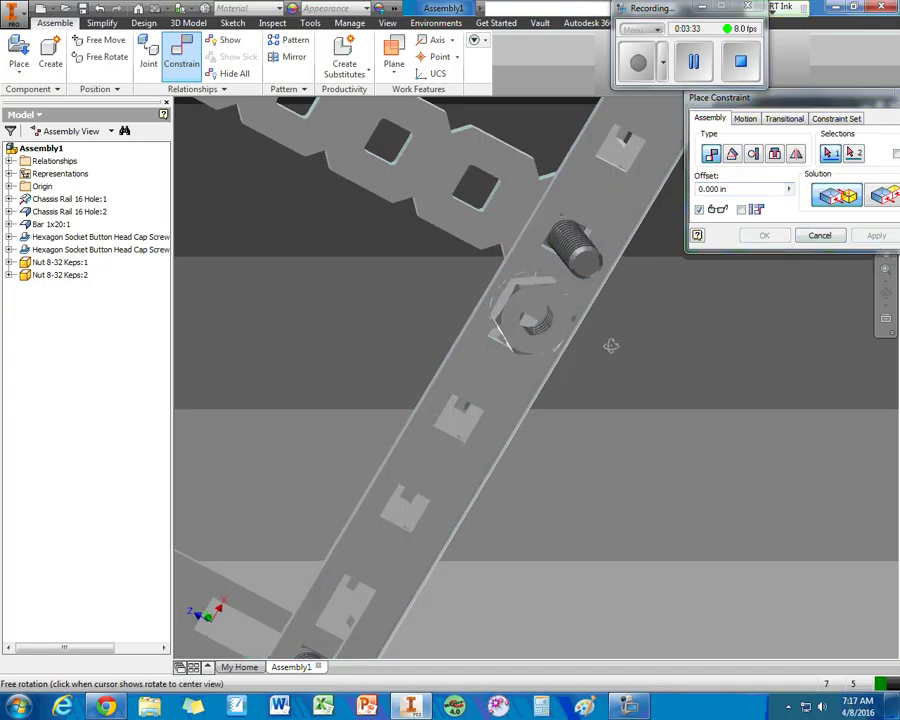
left_click(546, 322)
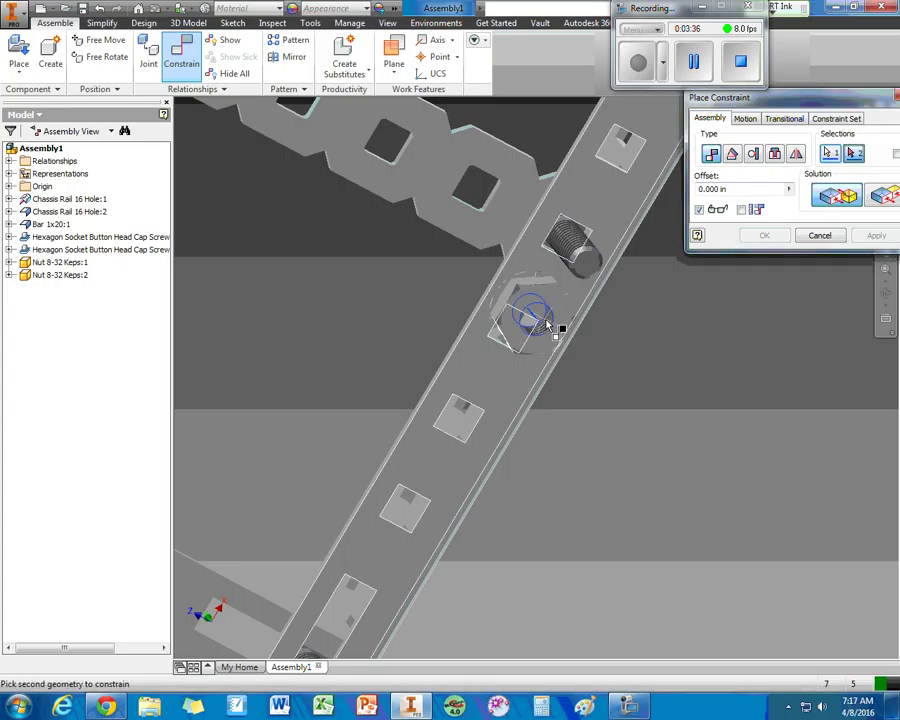
left_click(581, 257)
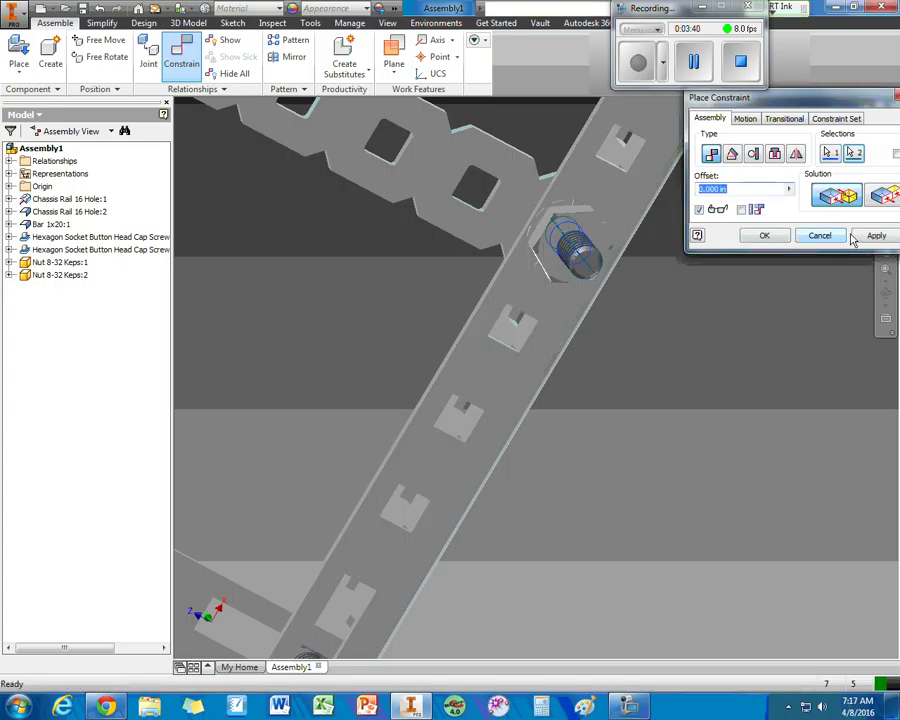
left_click(820, 235)
Mate the second Keps nut's toothed face to the underside of the chassis rail near the corner screw at 0 offset.
middle_click_drag(717, 392, 718, 196)
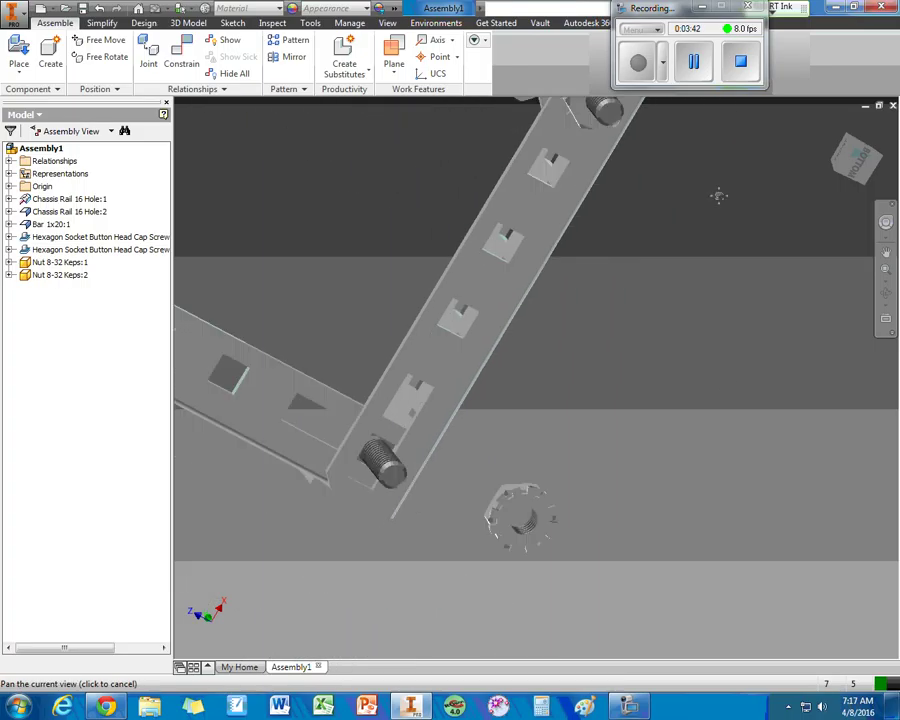
key("c")
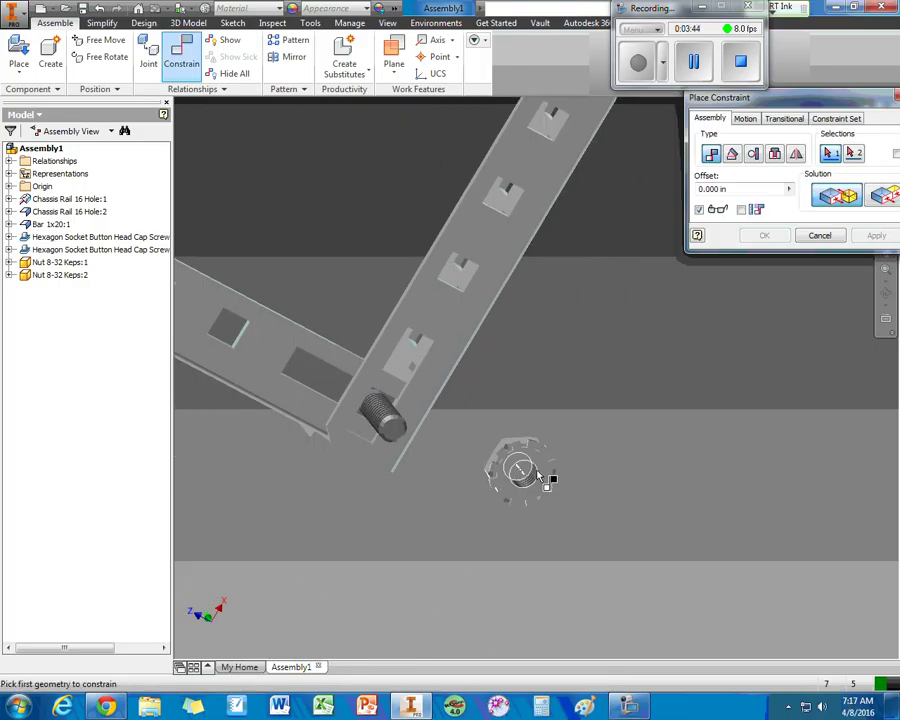
left_click(548, 473)
left_click(427, 390)
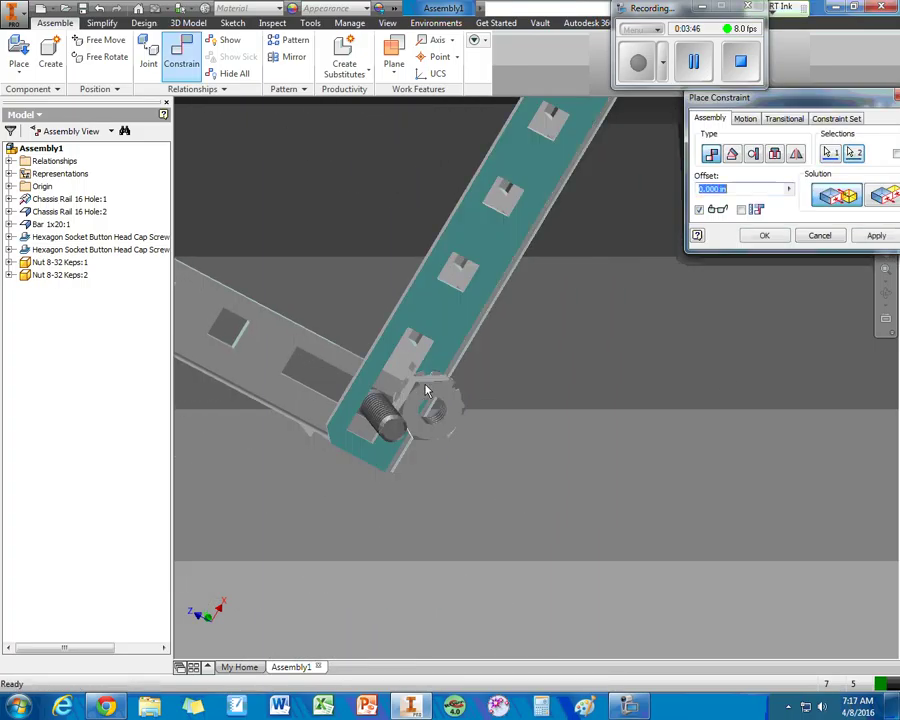
left_click(876, 236)
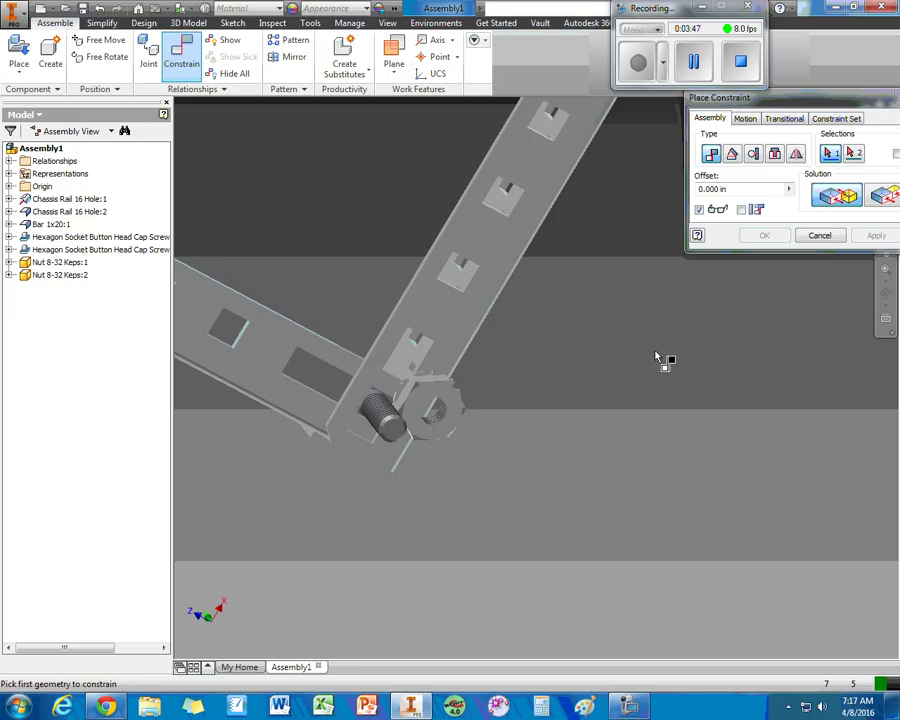
Mate the second nut's hole axis to the corner screw's axis at 0 offset.
left_click(437, 421)
left_click(381, 415)
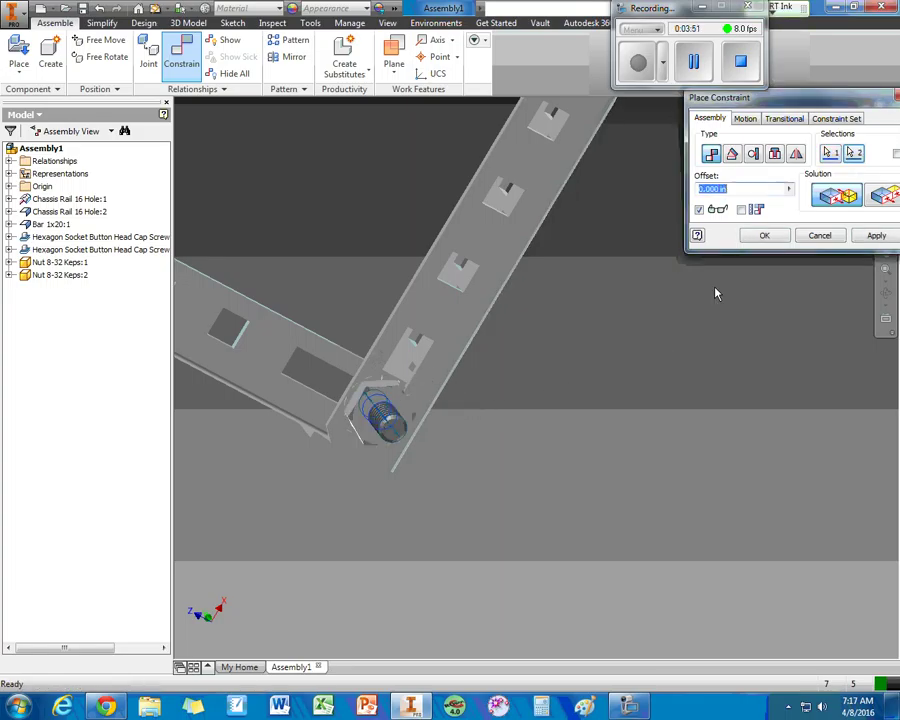
left_click(876, 236)
left_click(820, 235)
key("F2")
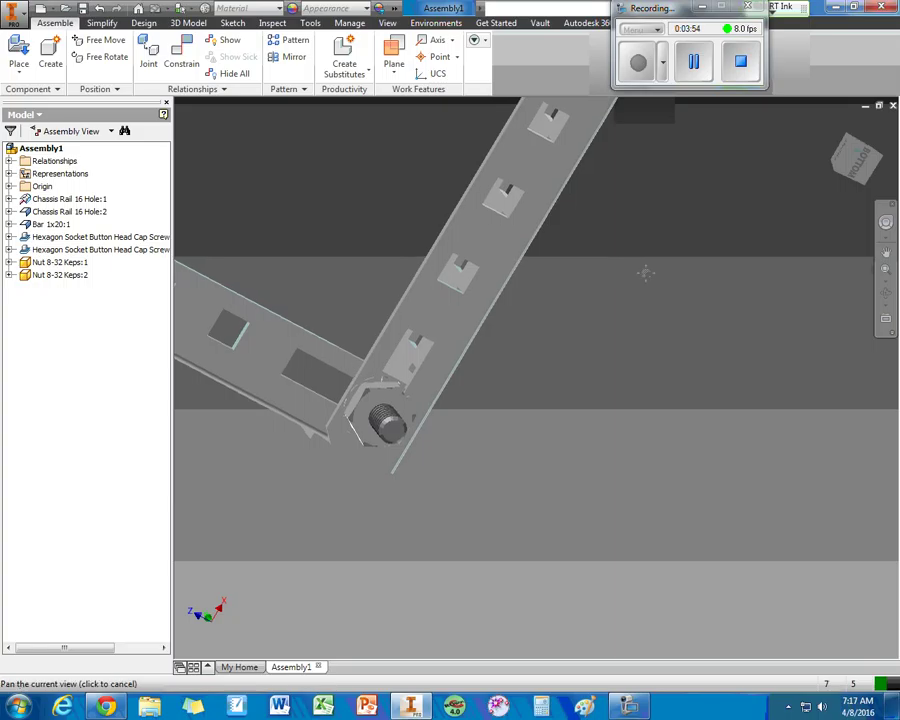